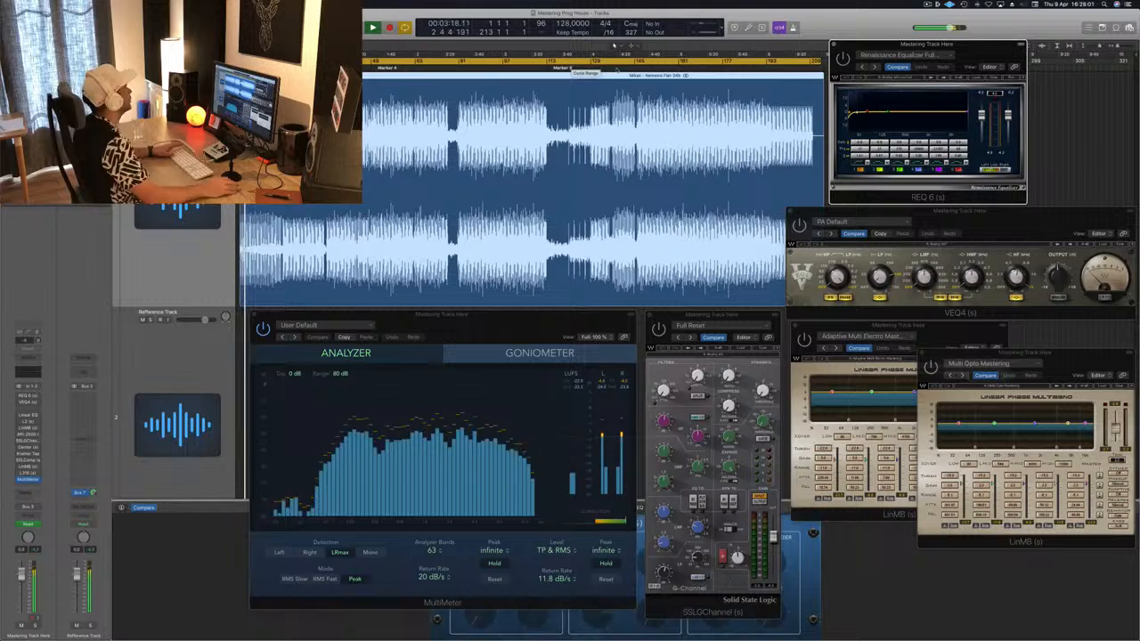
Play the mastering track from its opening, dismiss the system overload alert and resume playback.
click(613, 45)
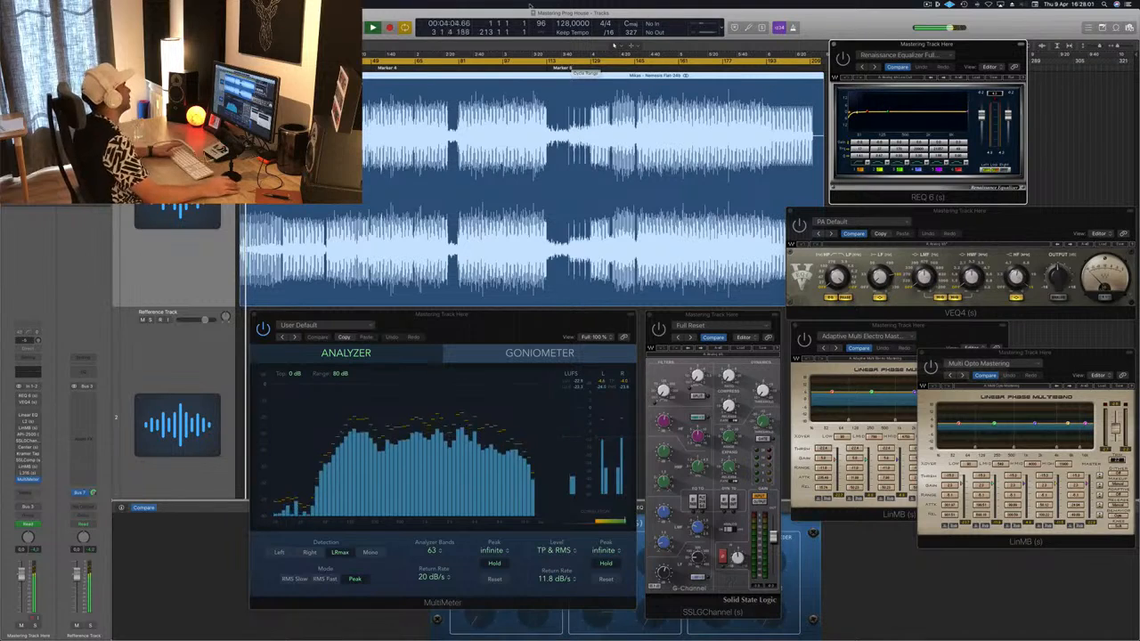
click(534, 191)
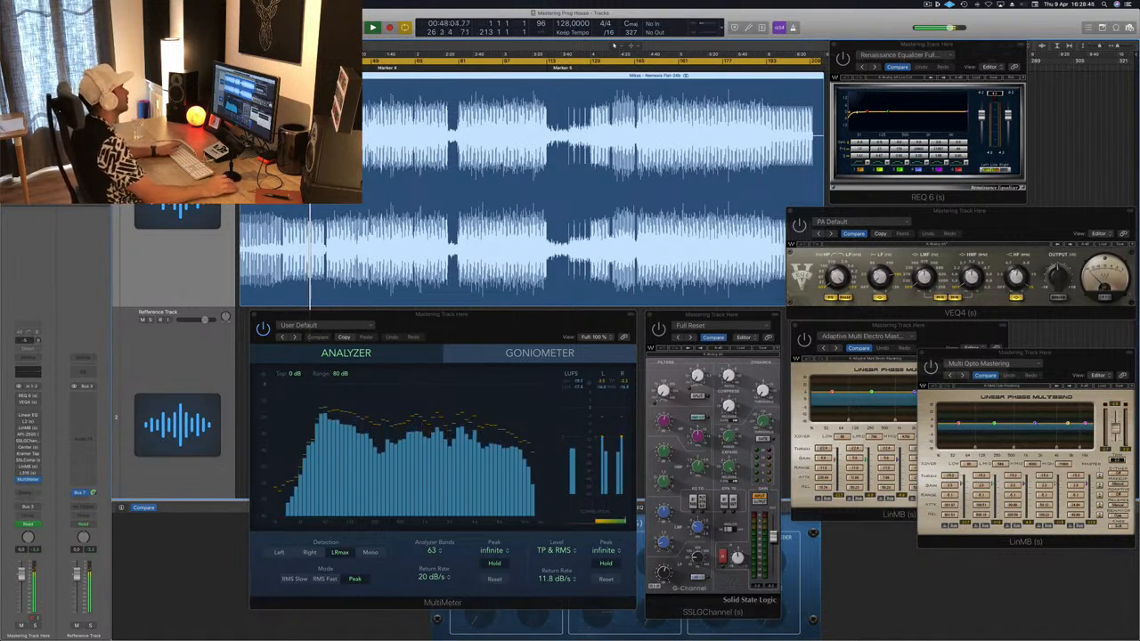
click(397, 68)
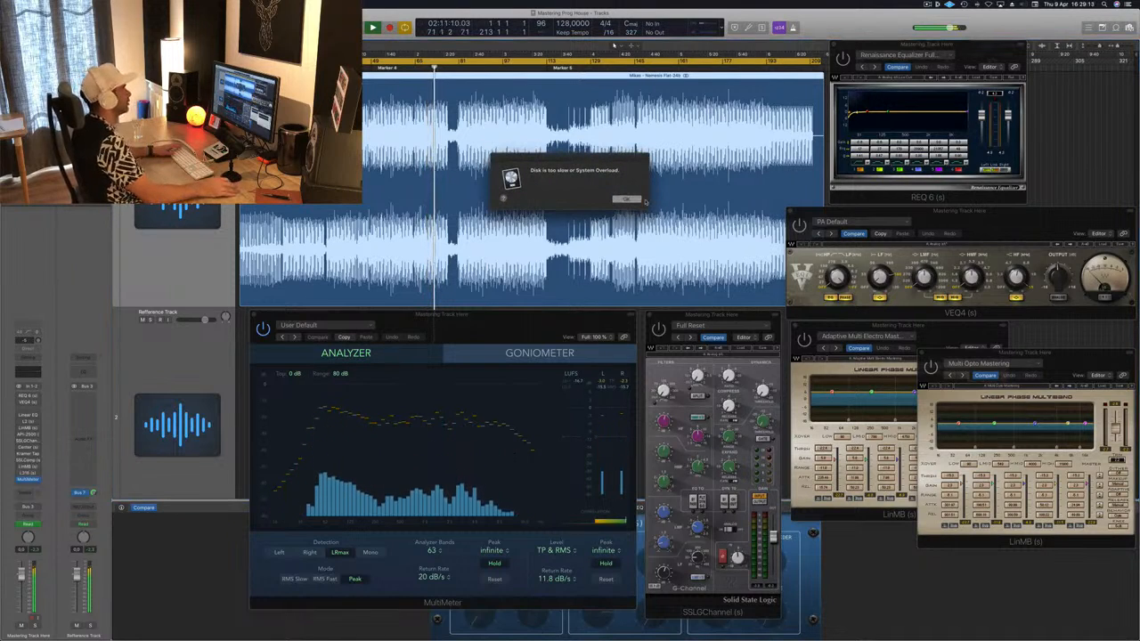
click(626, 198)
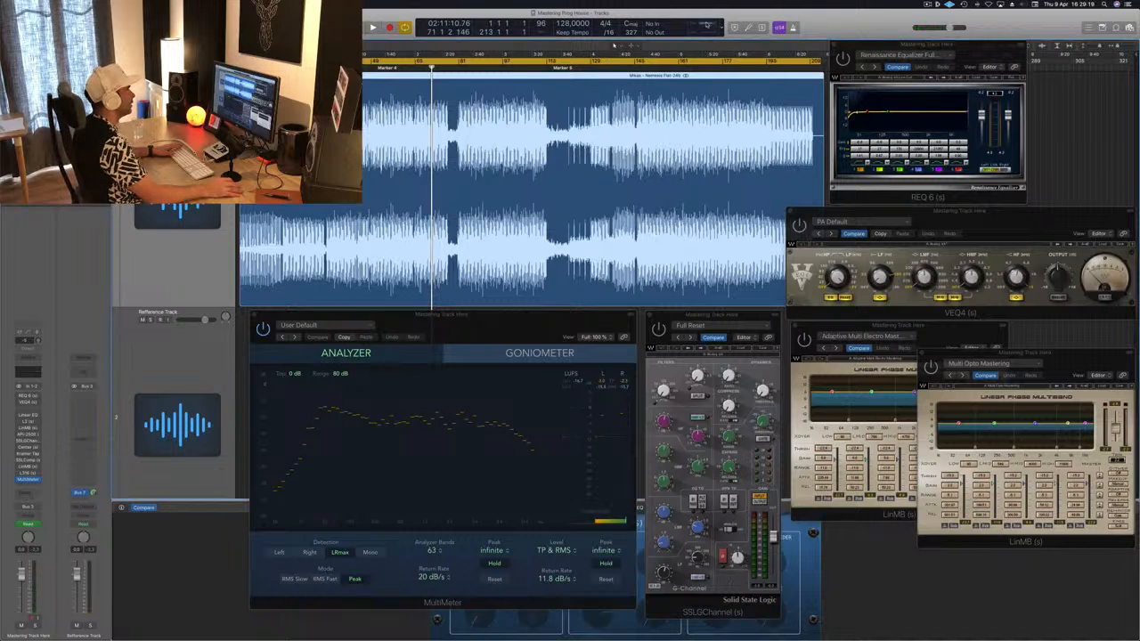
key(space)
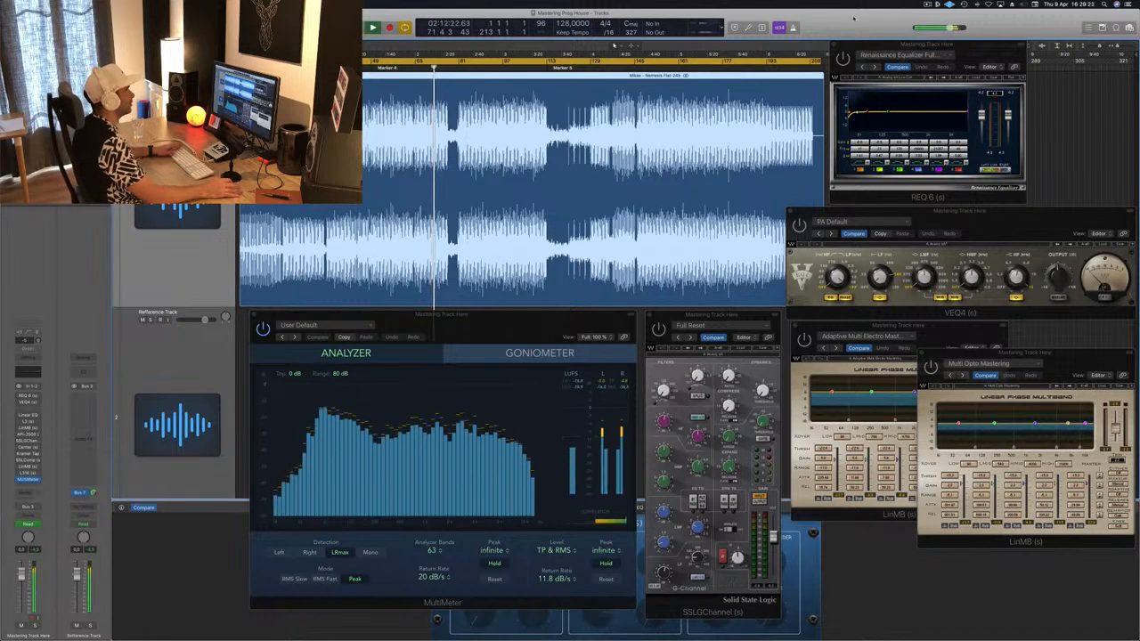
Open the Performance Meter and place it beside the REQ 6 equalizer window.
click(712, 27)
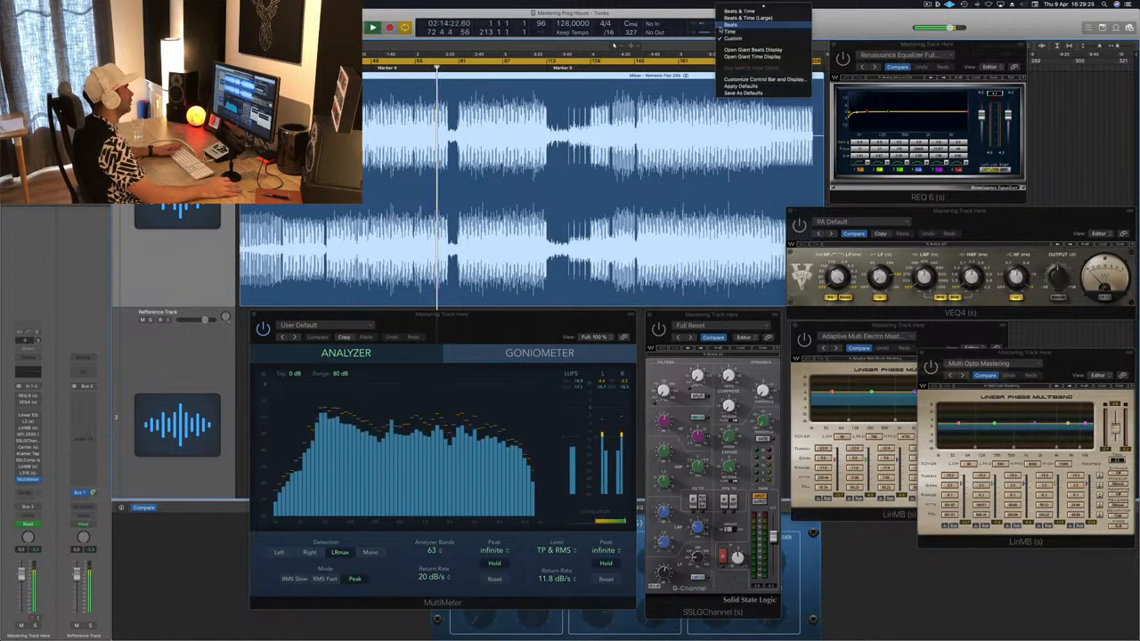
click(722, 25)
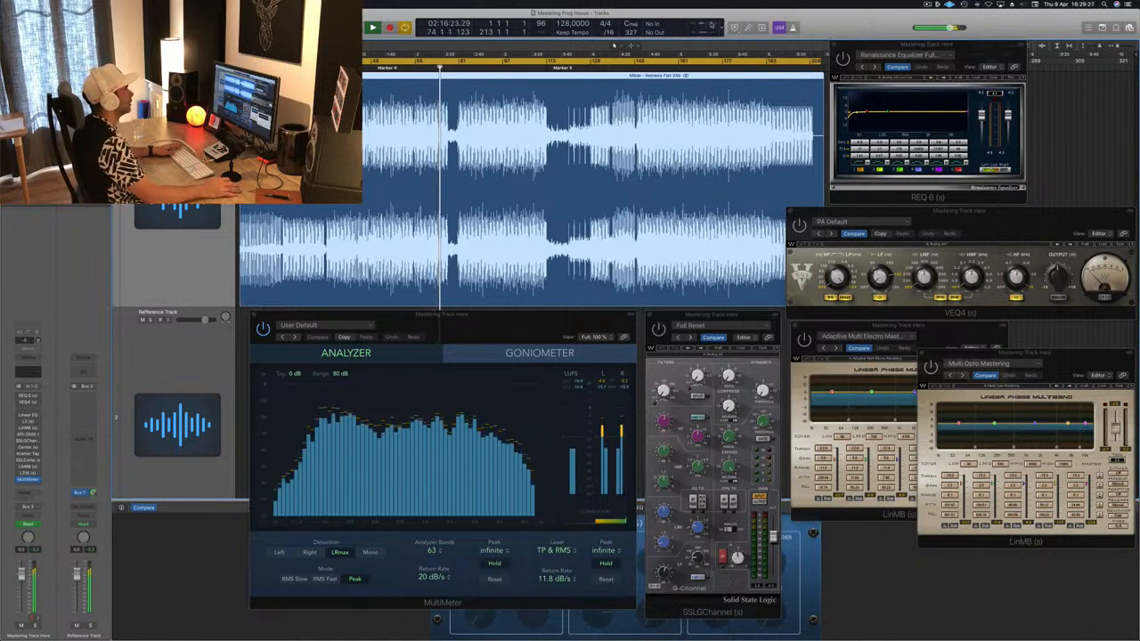
double_click(711, 25)
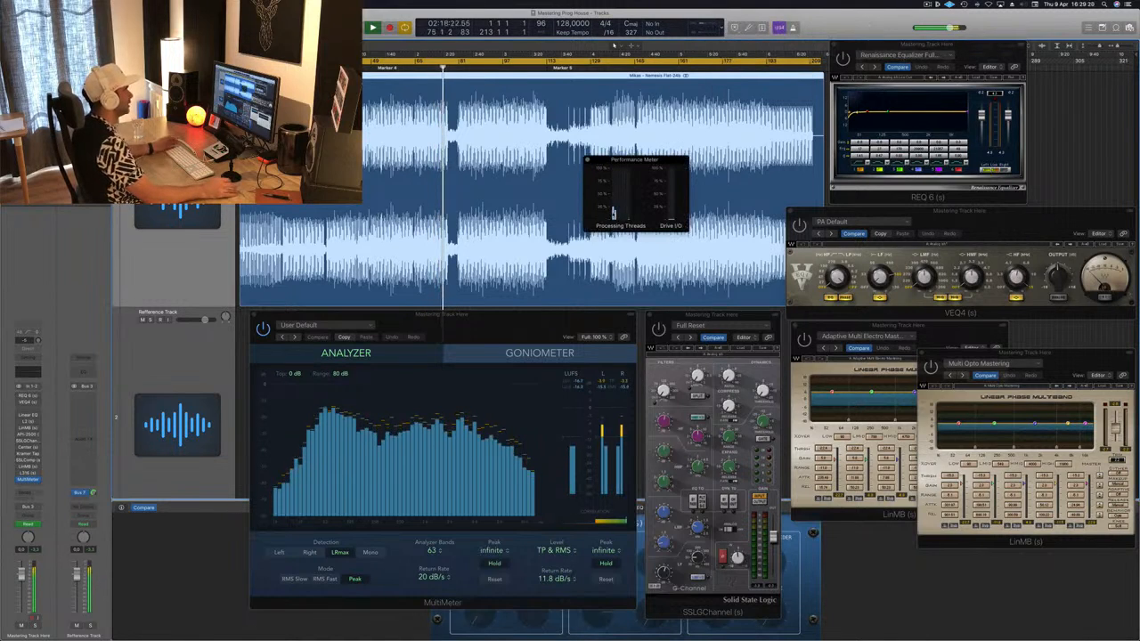
drag(659, 159, 1028, 132)
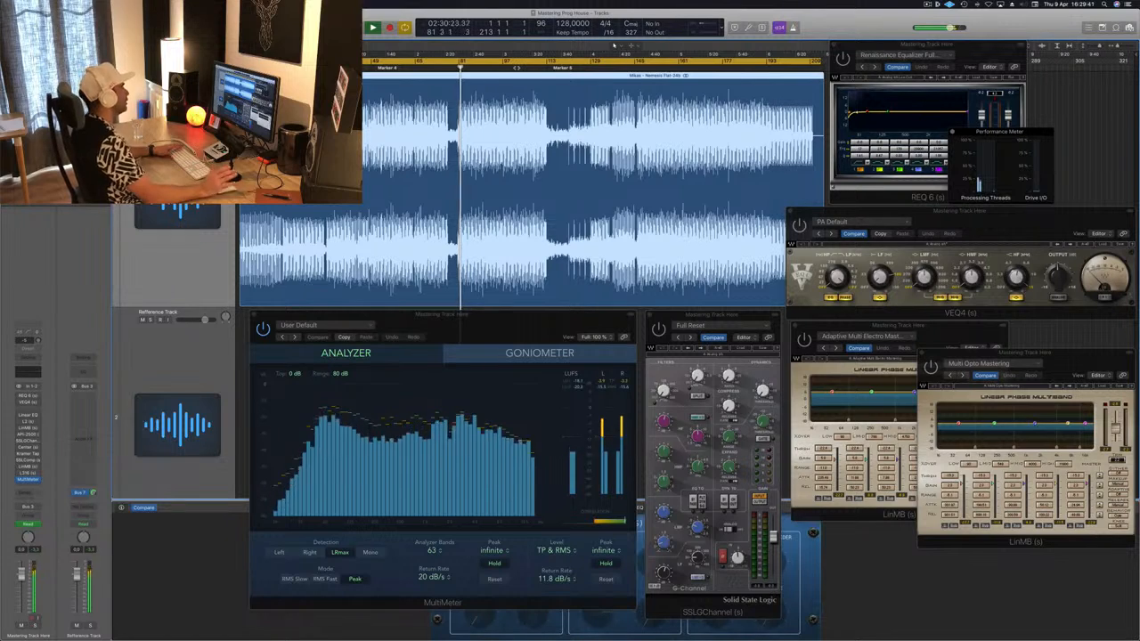
Shift the REQ 6 window slightly outward from the waveform and return playback to the start of the song.
click(517, 65)
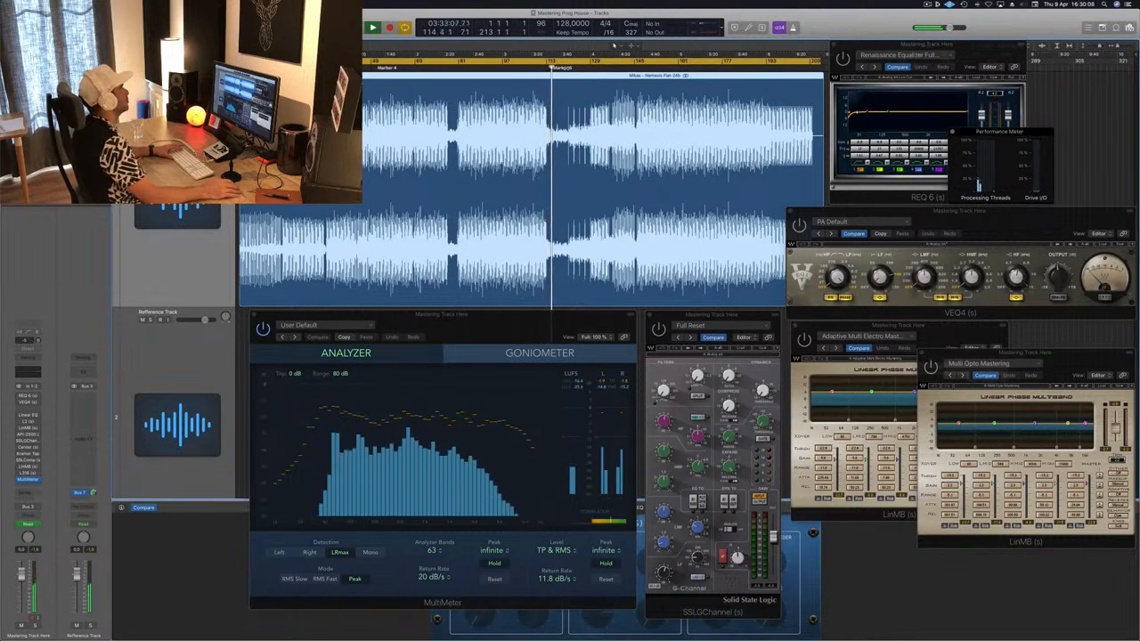
mouse_move(979, 47)
mouse_down()
mouse_move(1037, 48)
mouse_move(992, 46)
mouse_up()
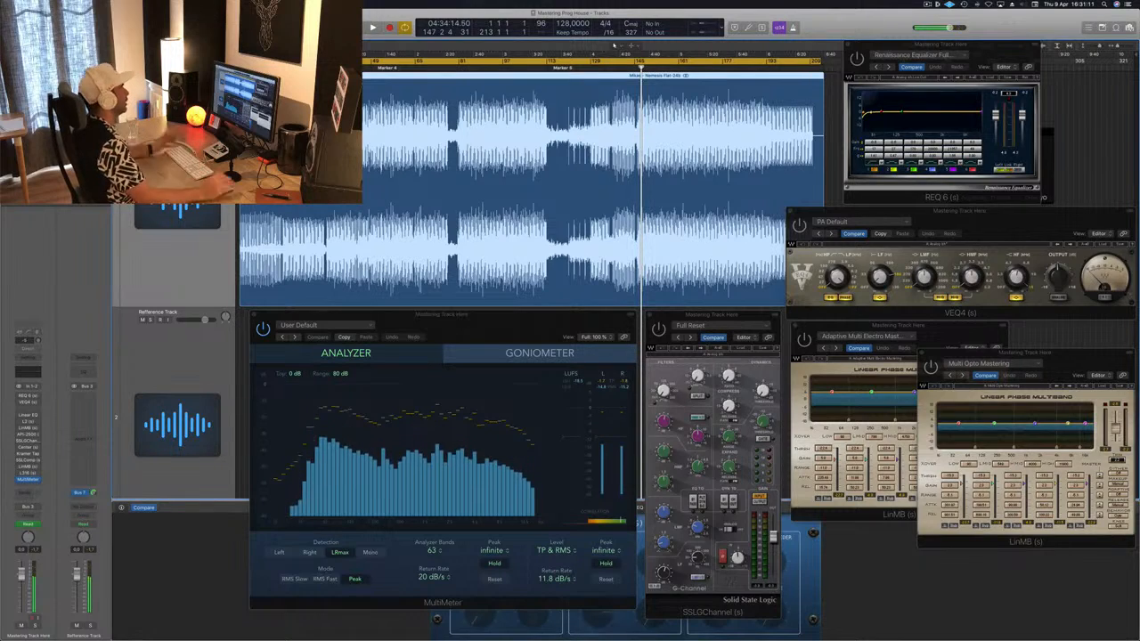
key(Return)
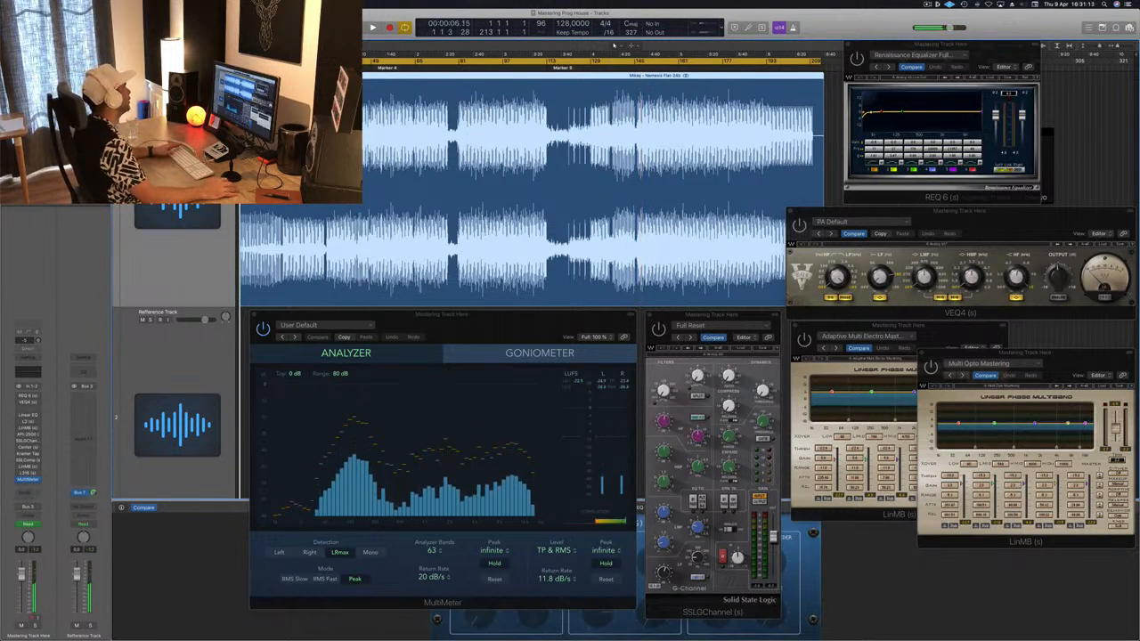
Set the cycle range from bar 81 to about bar 113, dismiss the disk repair alert and play the looped section.
drag(242, 60, 459, 50)
key(space)
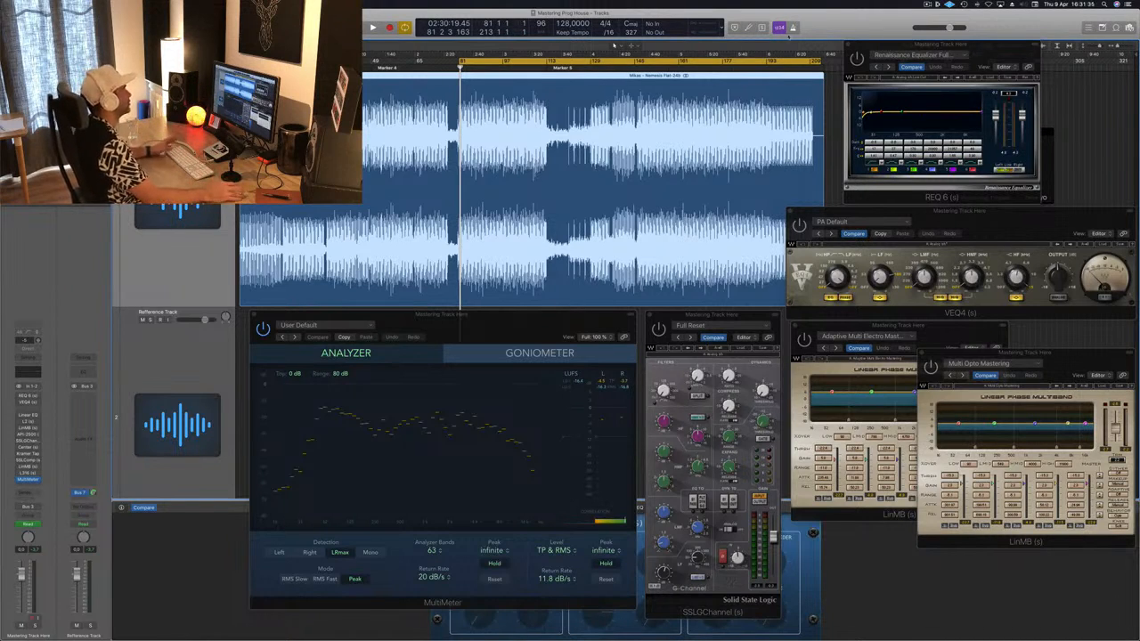
click(627, 201)
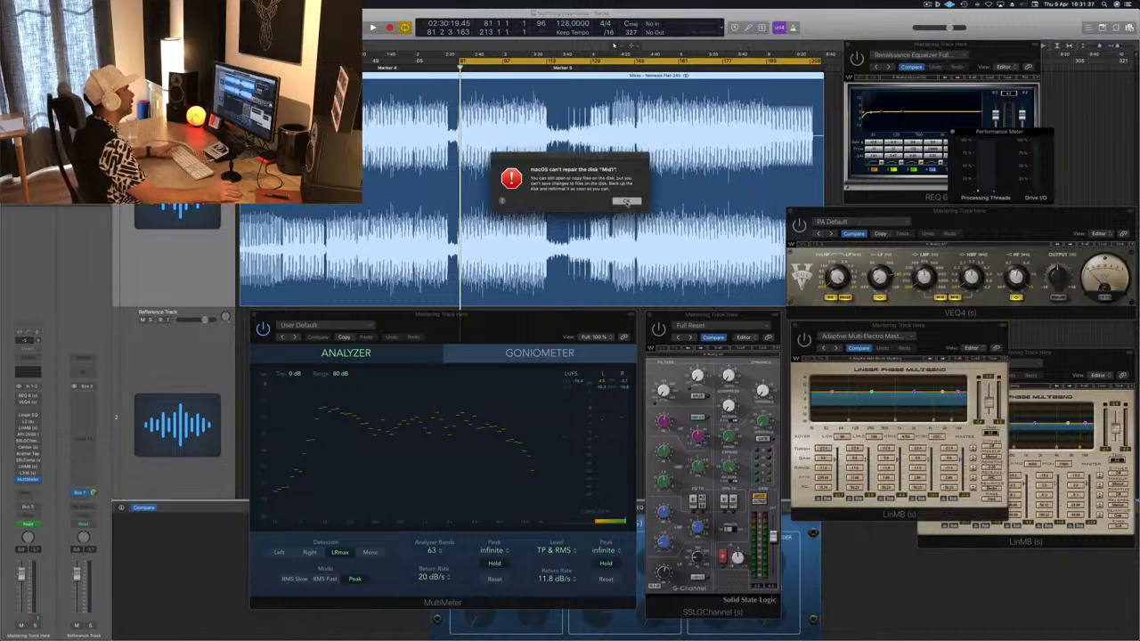
drag(823, 60, 543, 68)
key(space)
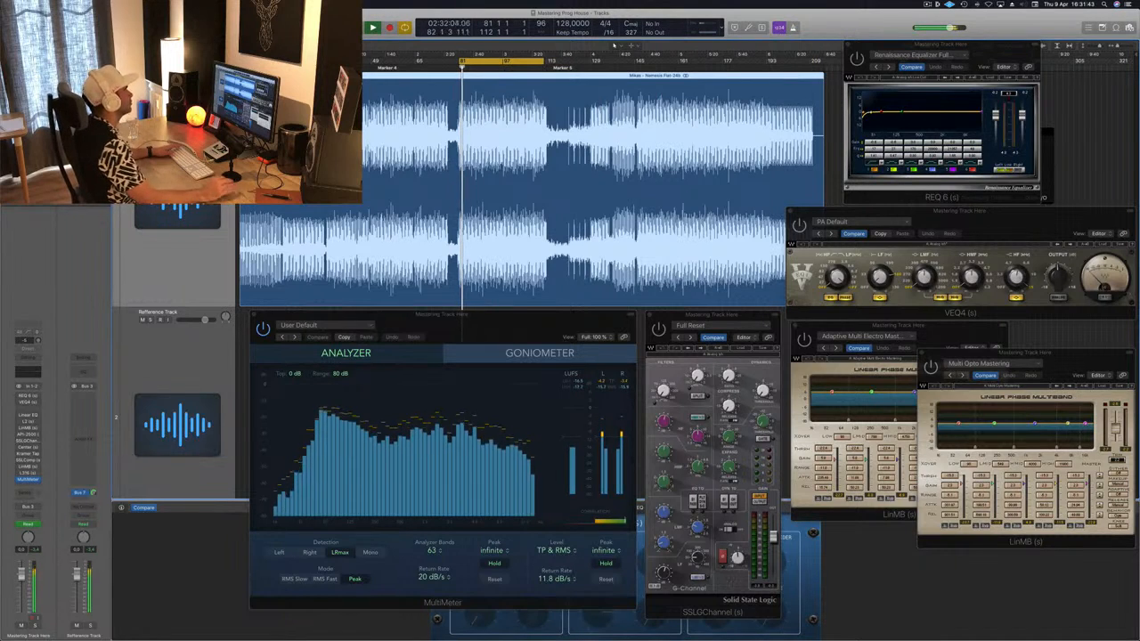
Enable the REQ 6 equalizer on the mastering track during playback and reposition its window above the VEQ4.
click(997, 54)
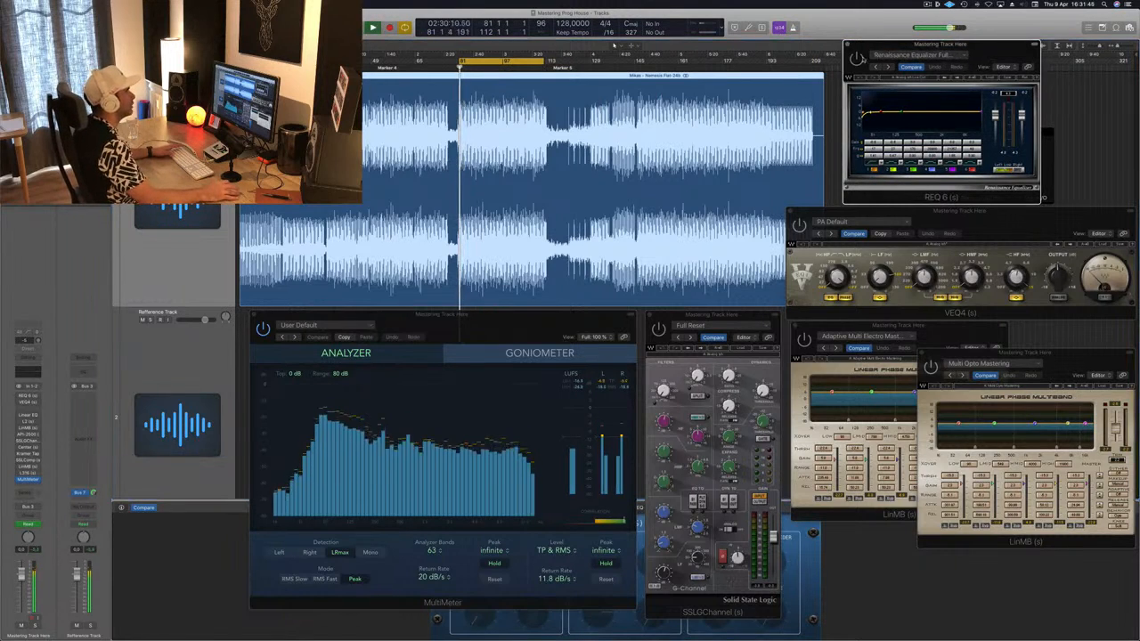
drag(987, 56, 966, 65)
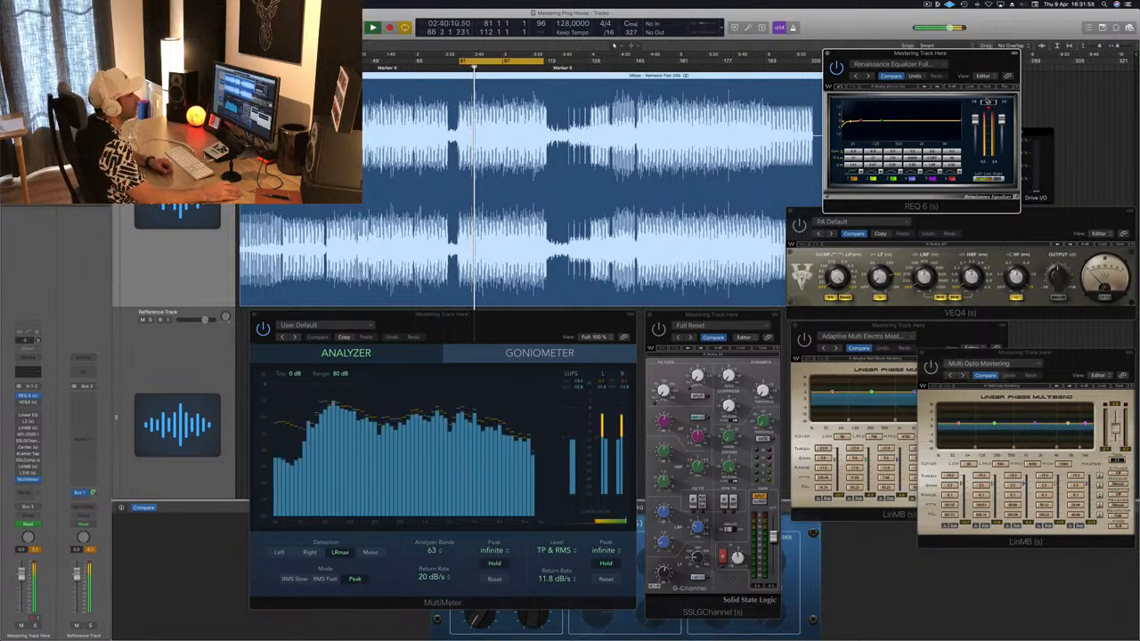
click(986, 104)
drag(983, 59, 993, 59)
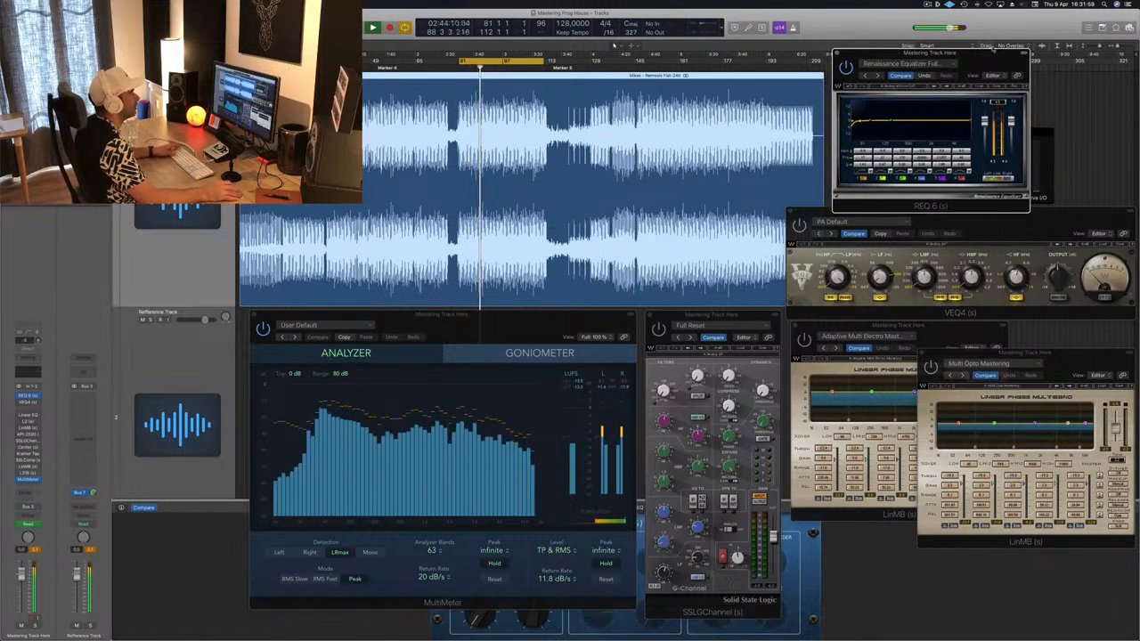
drag(978, 59, 985, 58)
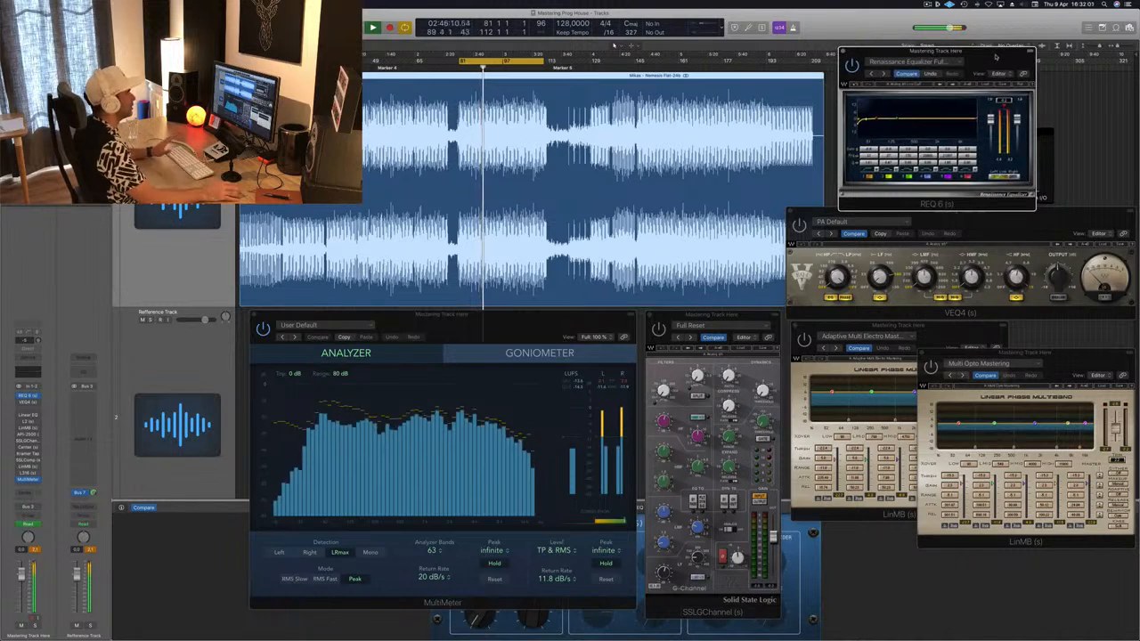
Enable the VEQ4 equalizer on the mastering track and restart playback from the beginning of the loop.
click(929, 215)
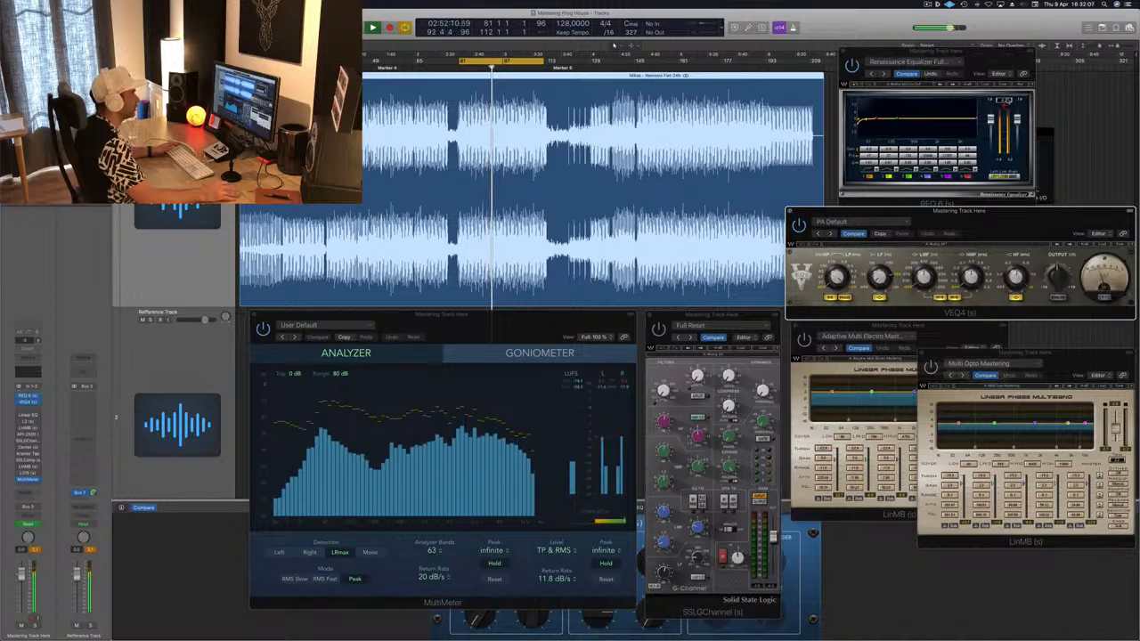
click(1003, 203)
click(956, 214)
key(space)
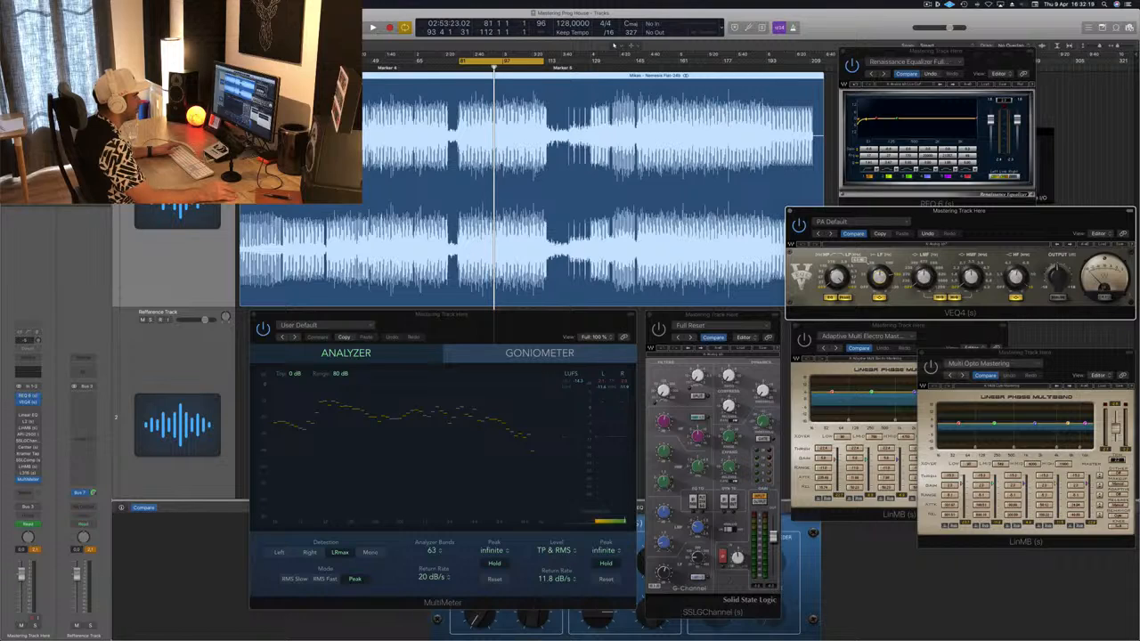
key(space)
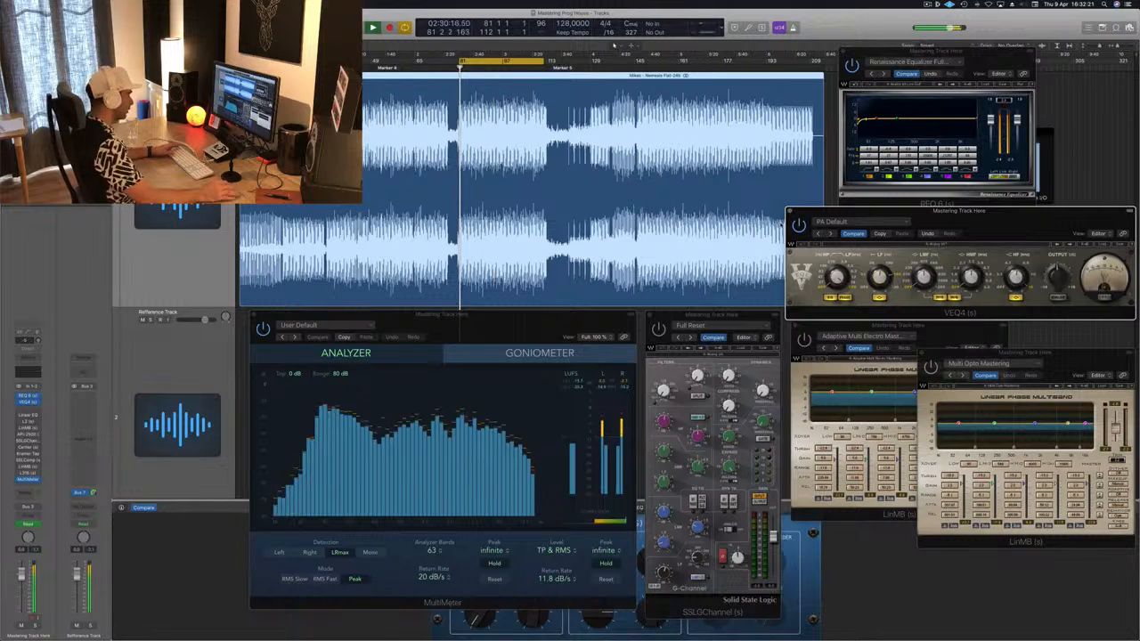
Reposition the VEQ4 window directly beneath the REQ 6 window while the loop plays.
drag(1001, 216, 981, 217)
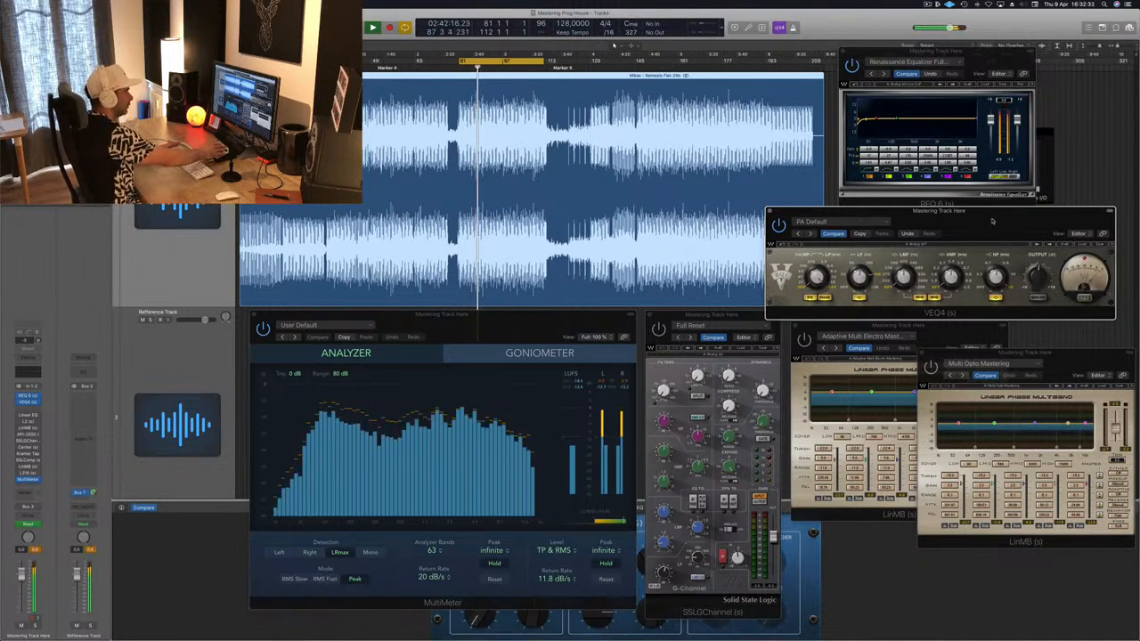
drag(992, 221, 1056, 220)
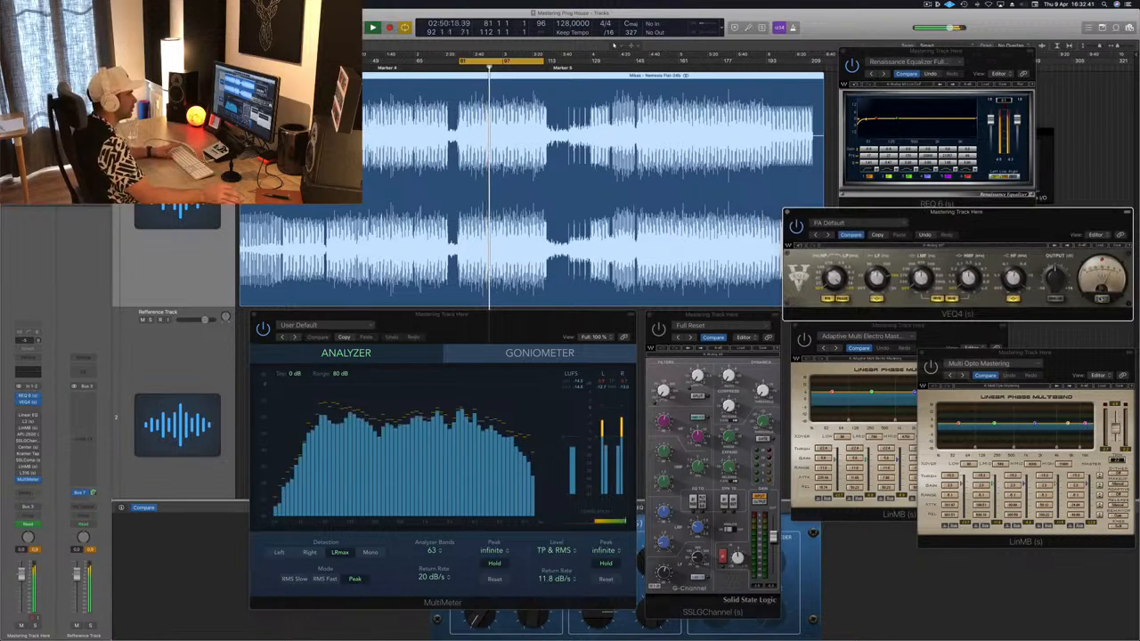
drag(1062, 216, 1063, 215)
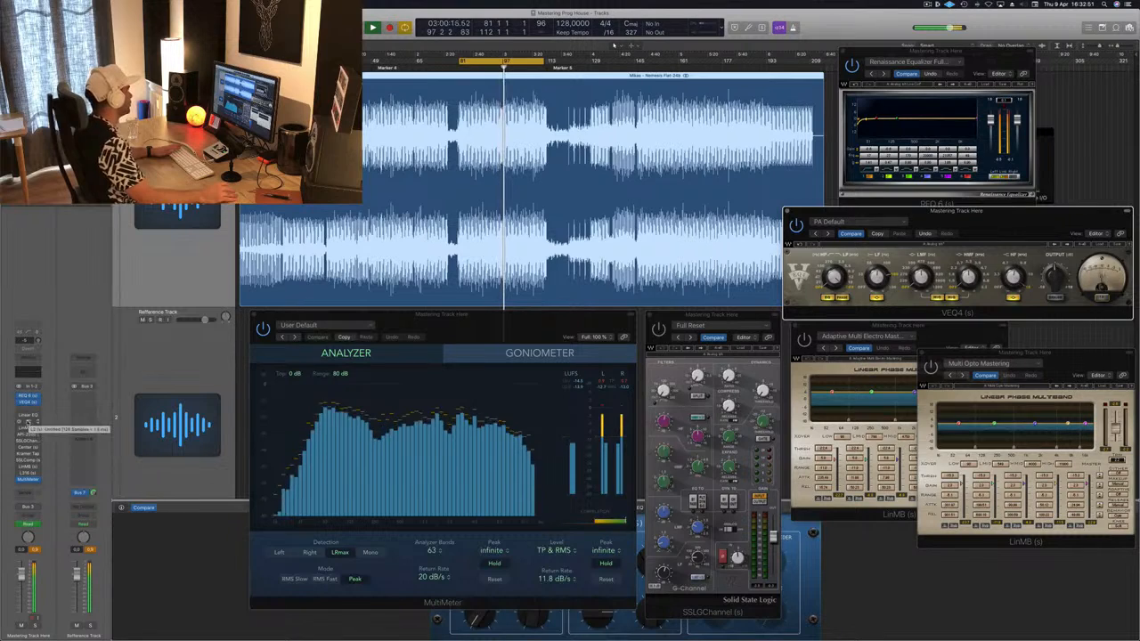
Open the L2 Ultramaximizer from the mastering track's inserts, enable it, and close its window.
drag(192, 44, 966, 215)
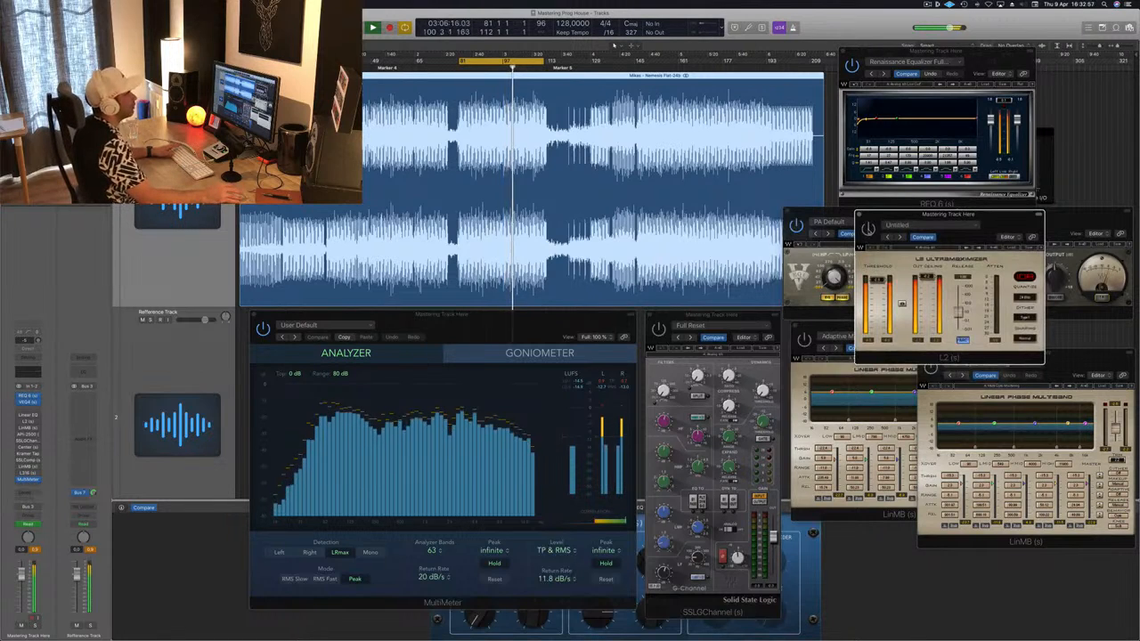
drag(1017, 220, 999, 236)
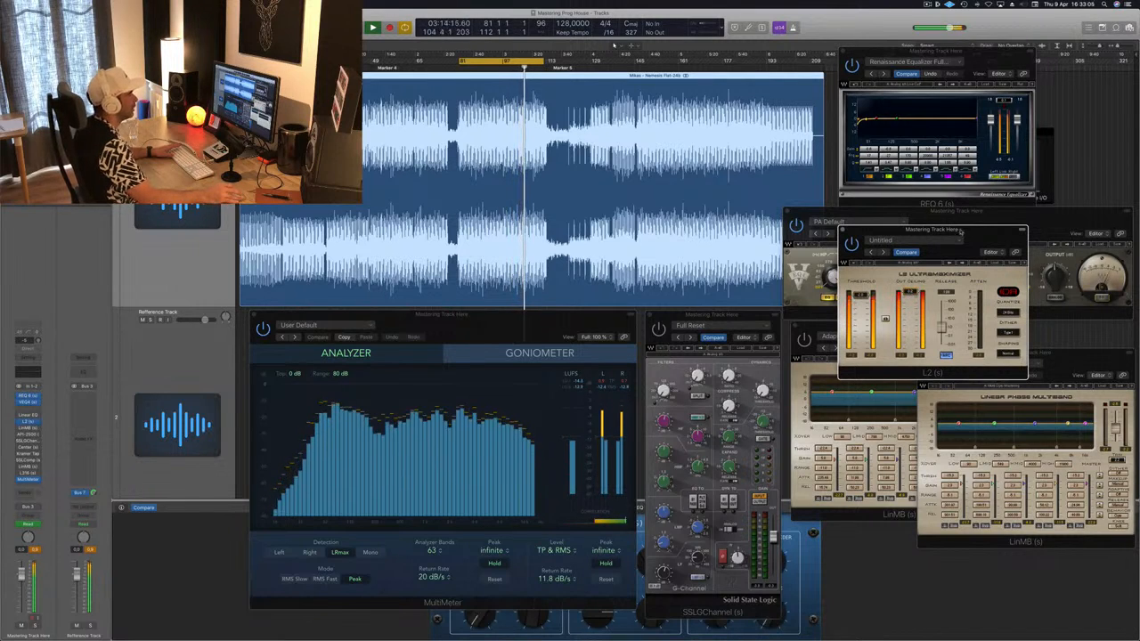
key(super+w)
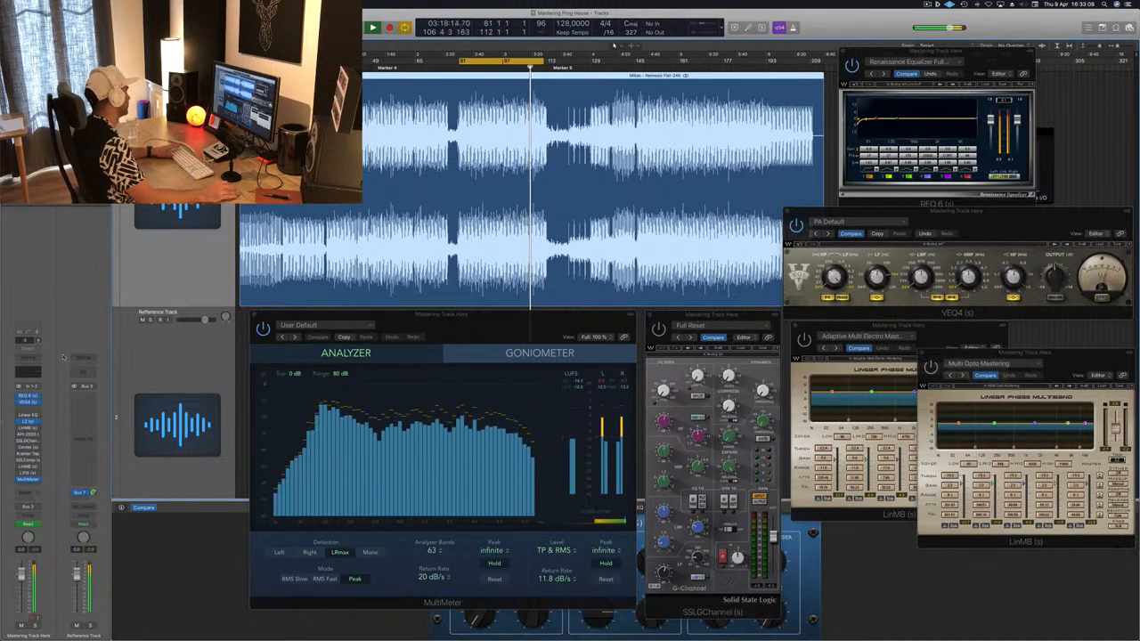
Bring up the LinMB multiband with the Adaptive Multi Electro preset and move its window clear of the second LinMB.
click(28, 428)
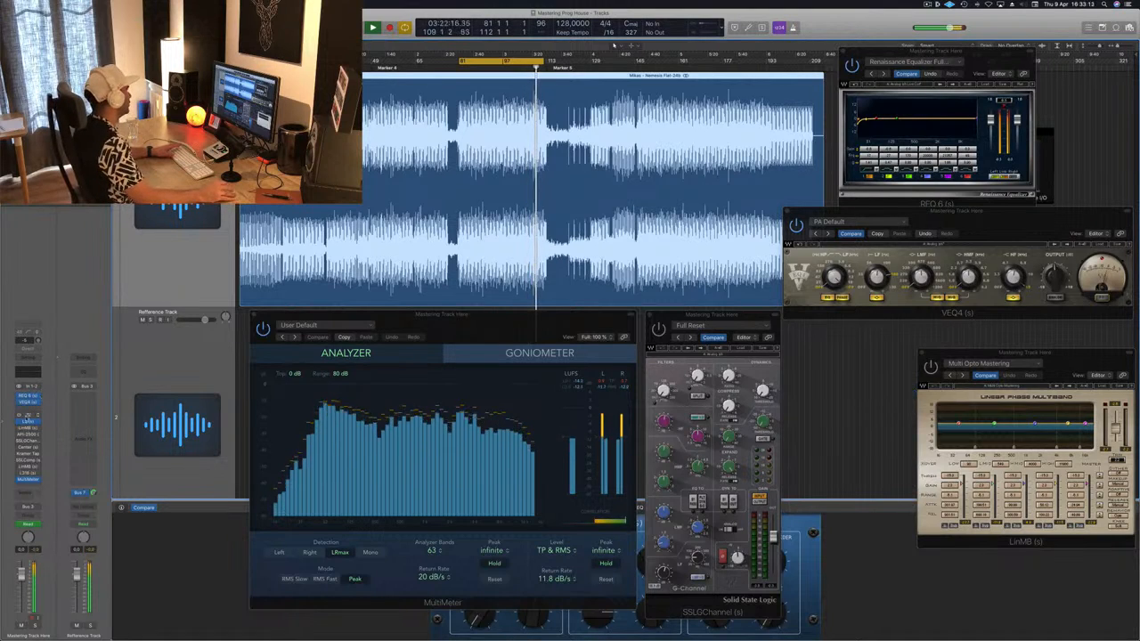
click(27, 428)
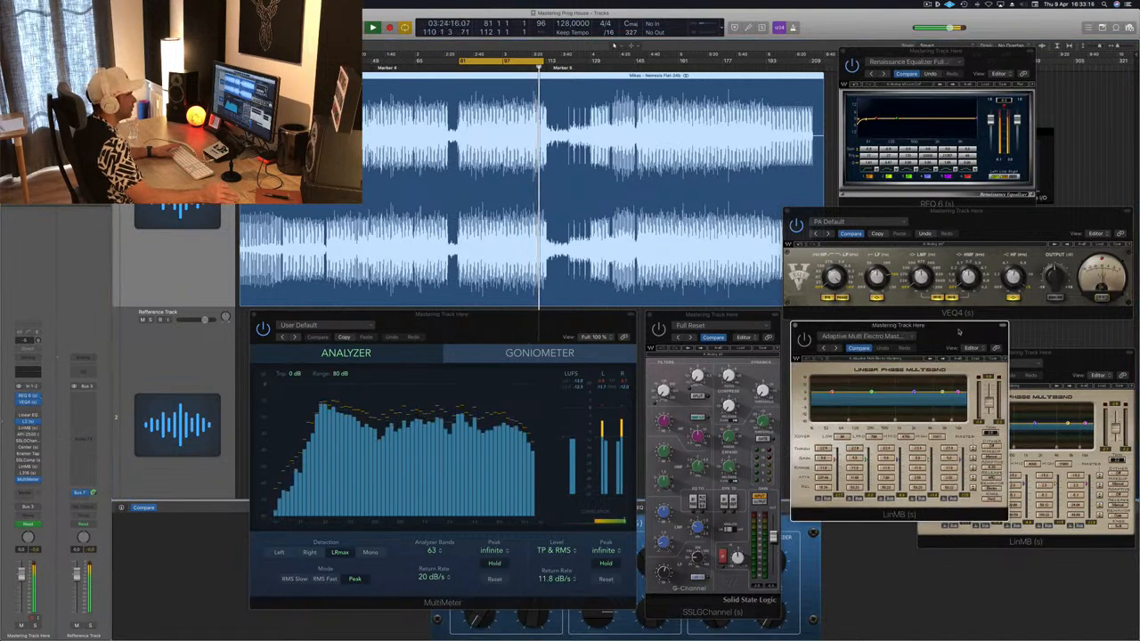
drag(957, 336, 858, 337)
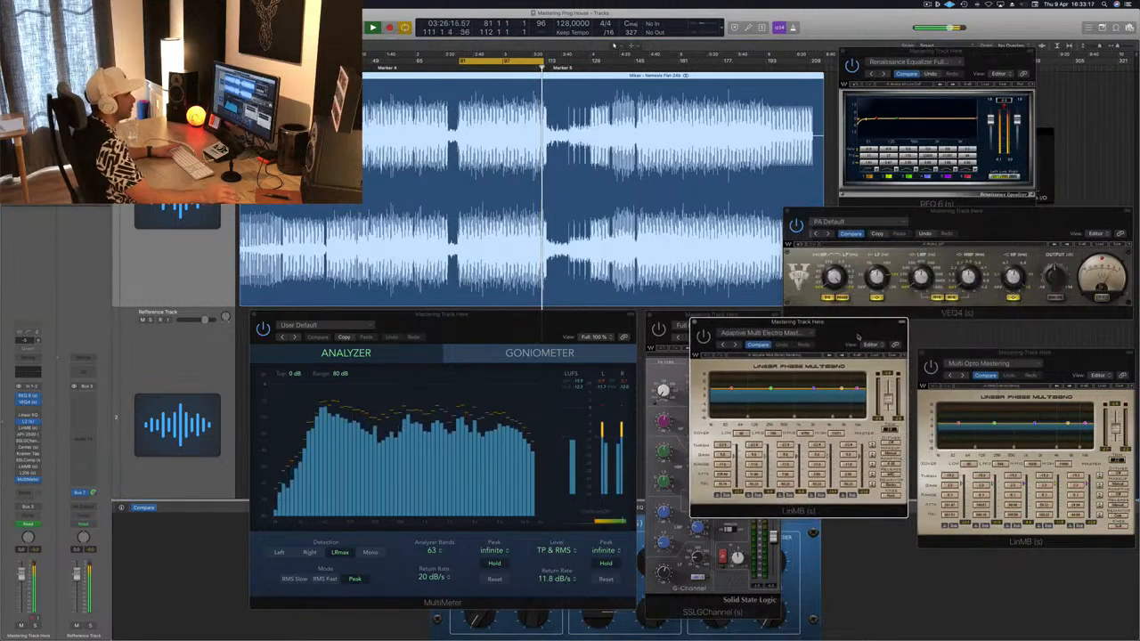
Extend the end of the cycle range to bar 155 and adjust the placement of the VEQ4 and LinMB windows.
click(1025, 89)
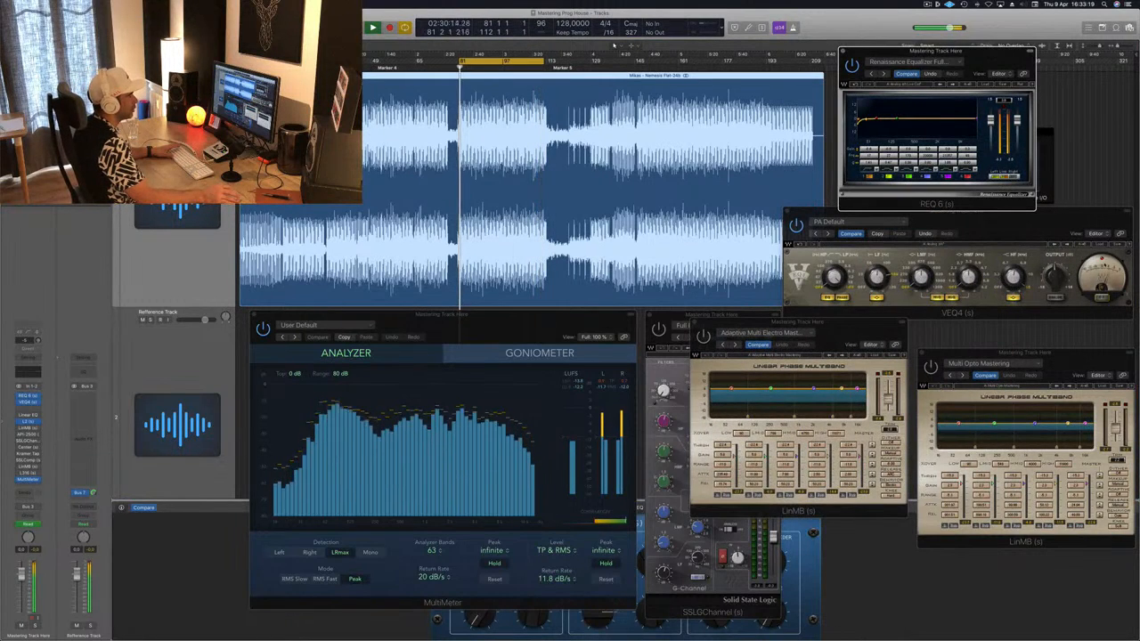
click(1105, 268)
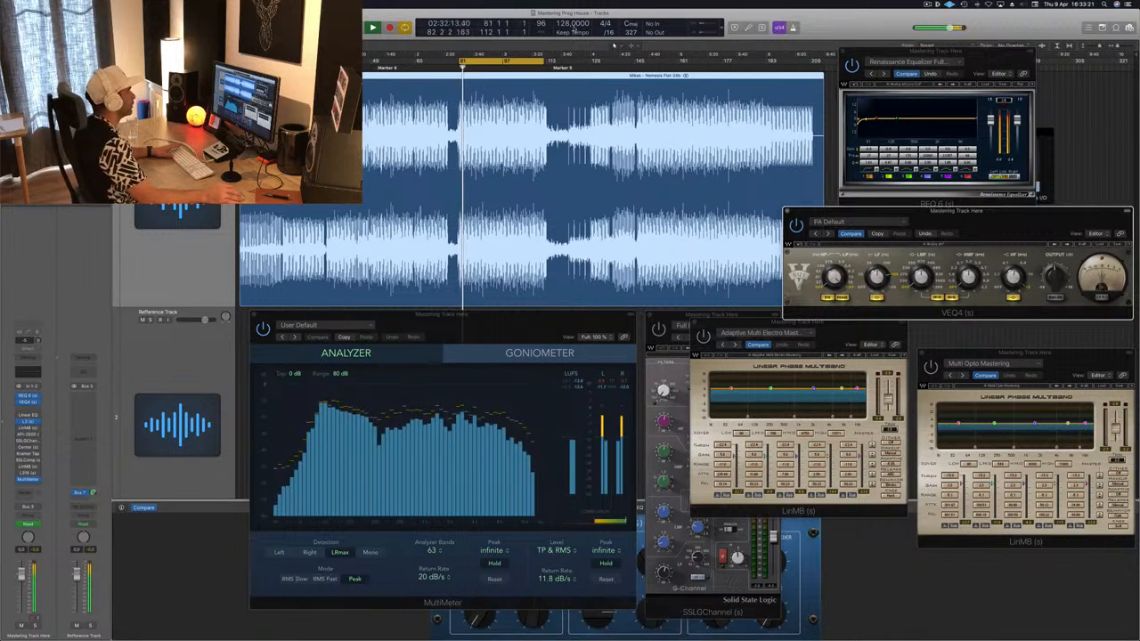
drag(545, 60, 661, 65)
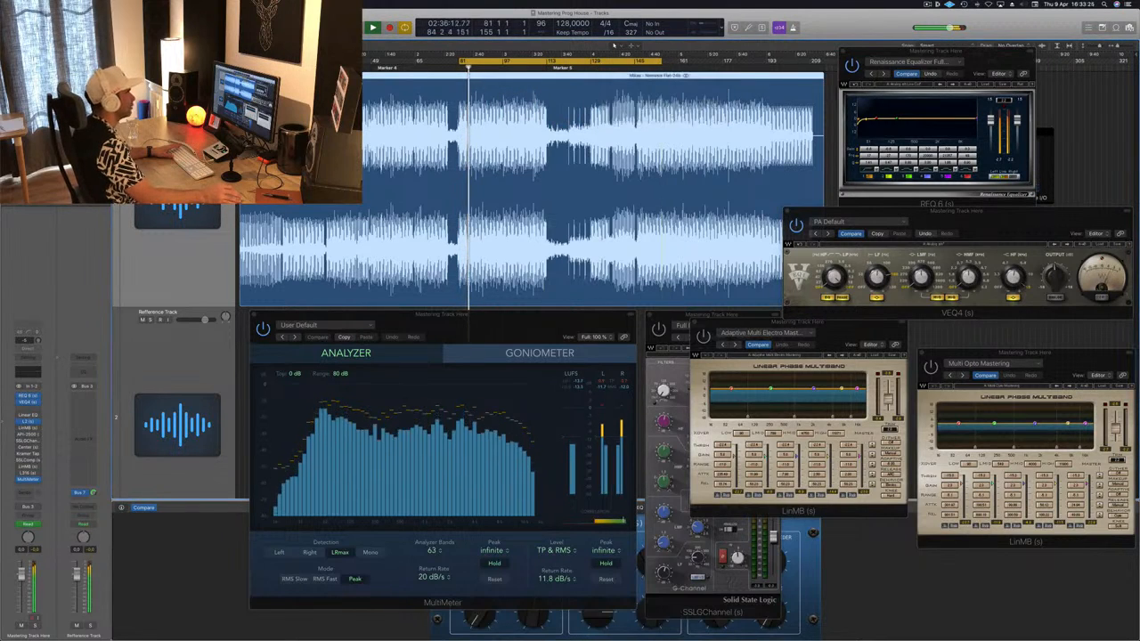
mouse_move(849, 320)
mouse_down()
mouse_move(847, 343)
mouse_move(847, 322)
mouse_move(823, 360)
mouse_move(863, 337)
mouse_up()
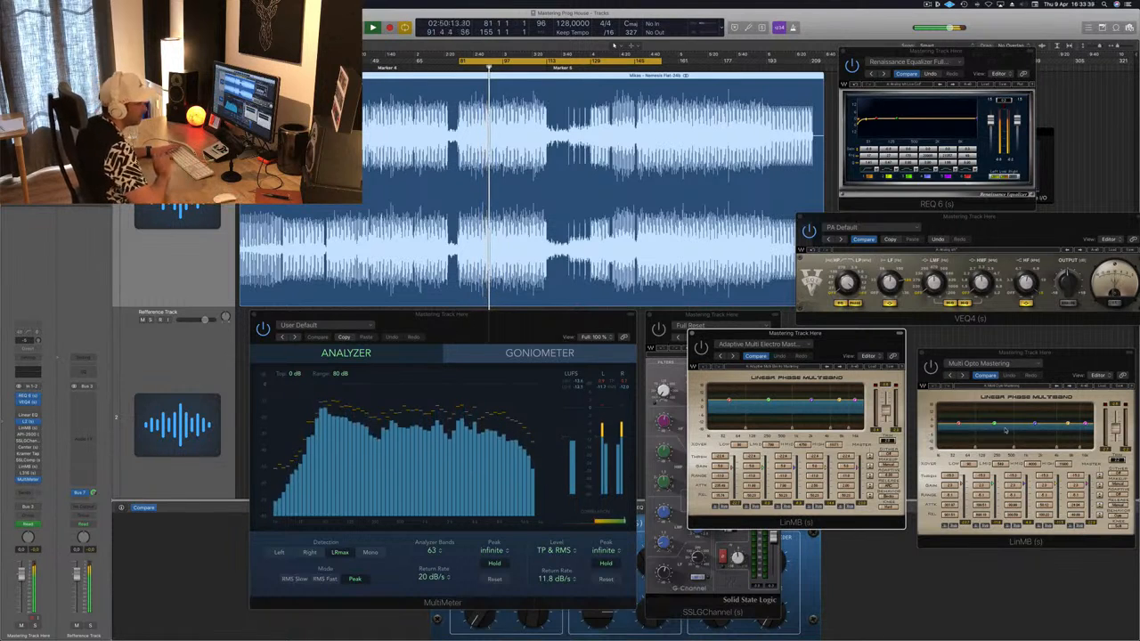
Reposition the LinMB window with the Adaptive Multi Electro preset so it sits level beside the Multi Opto Mastering LinMB while the loop plays.
drag(702, 348, 697, 346)
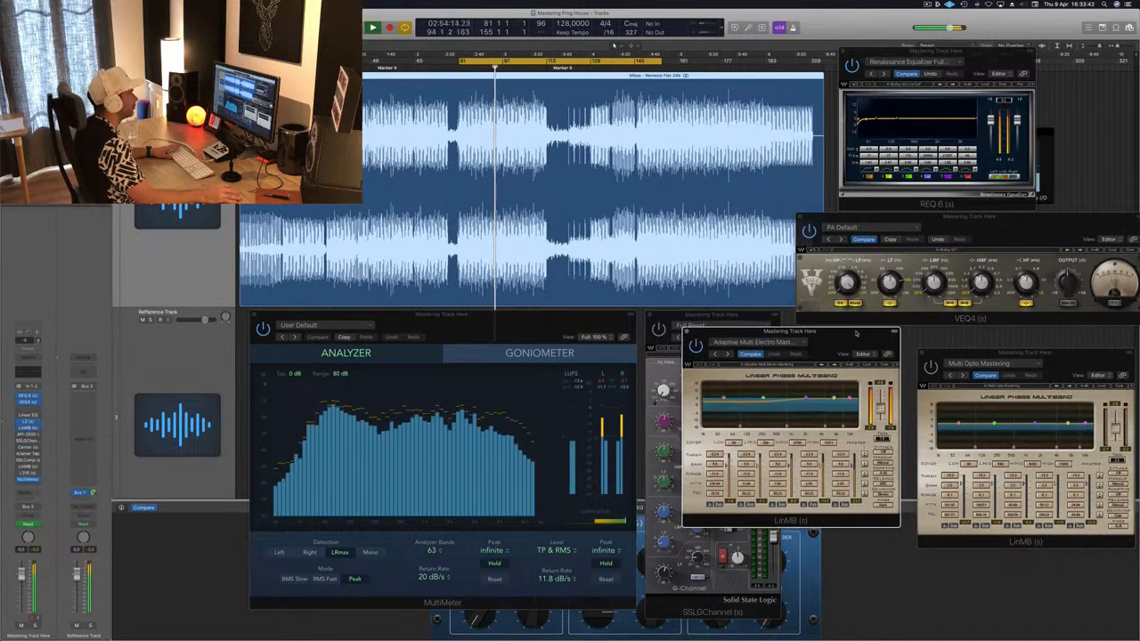
drag(856, 332, 855, 318)
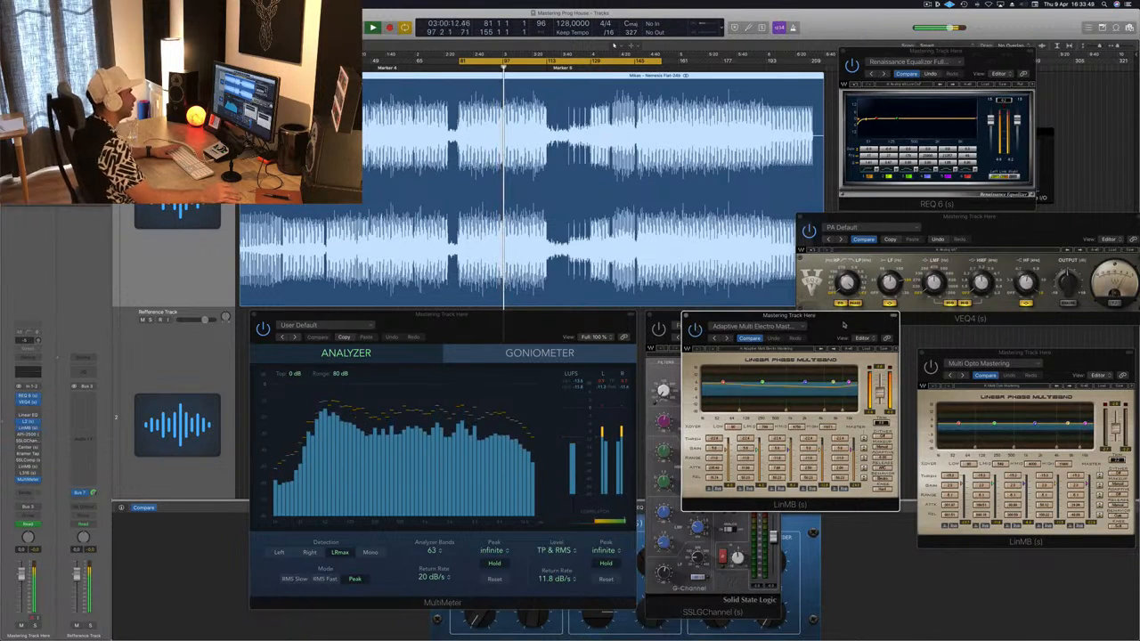
drag(855, 327, 861, 326)
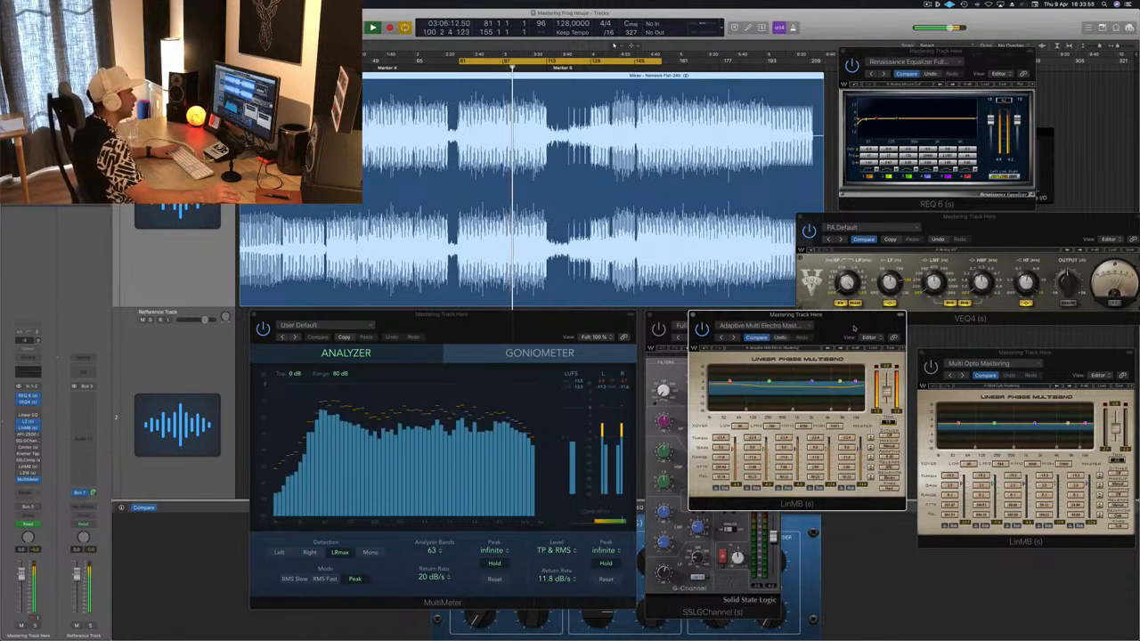
drag(854, 329, 838, 331)
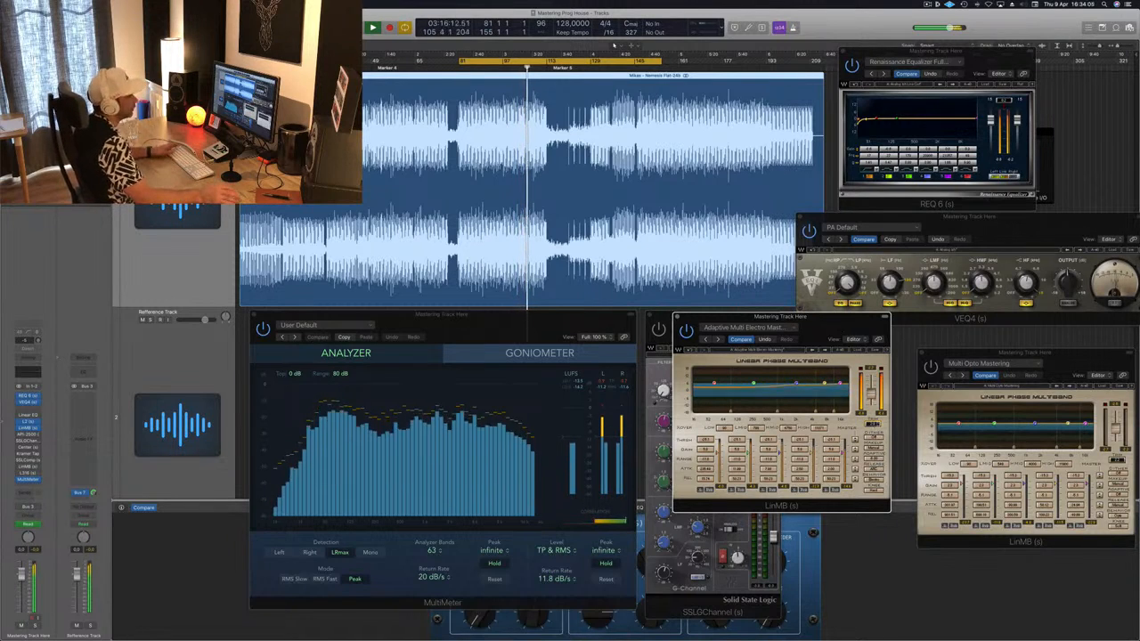
drag(820, 328, 850, 336)
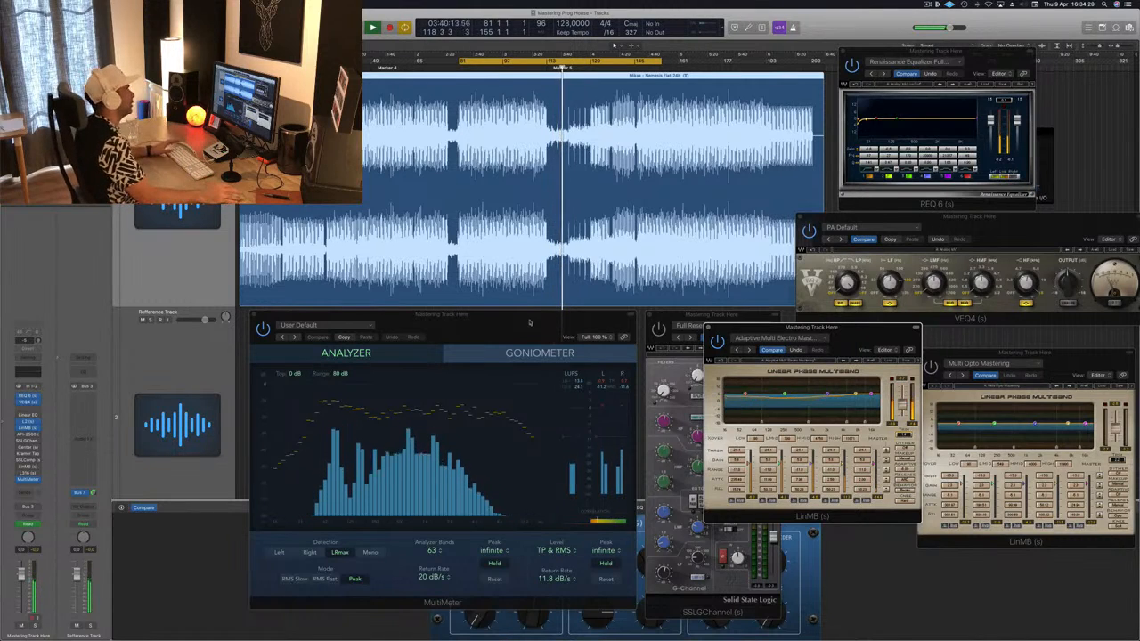
drag(863, 334, 859, 343)
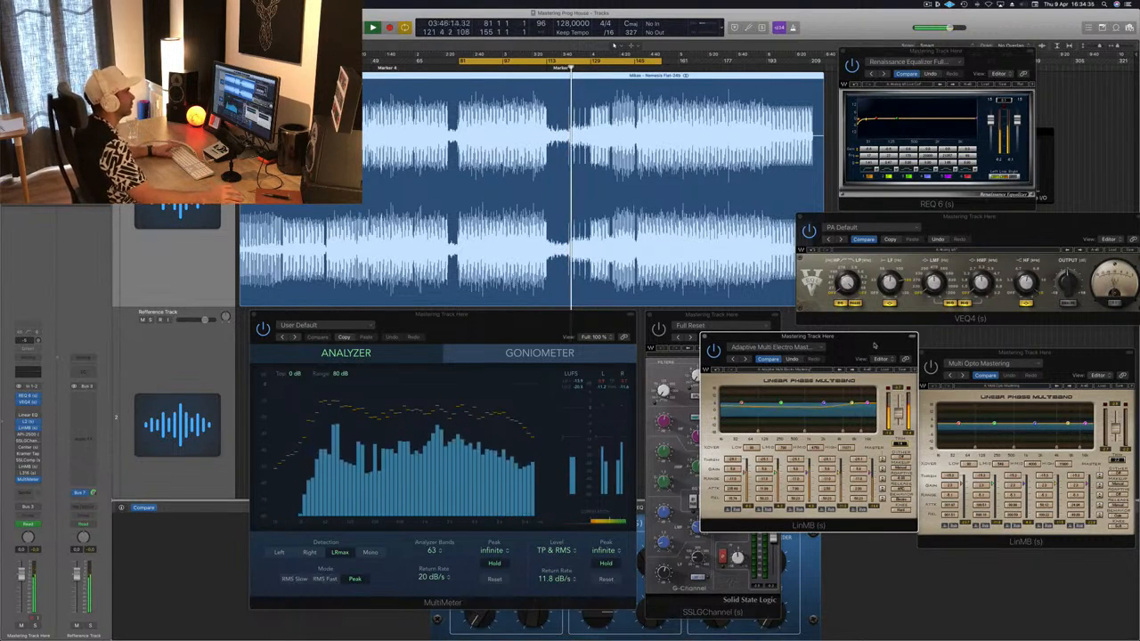
mouse_move(877, 343)
mouse_down()
mouse_move(833, 373)
mouse_move(865, 362)
mouse_up()
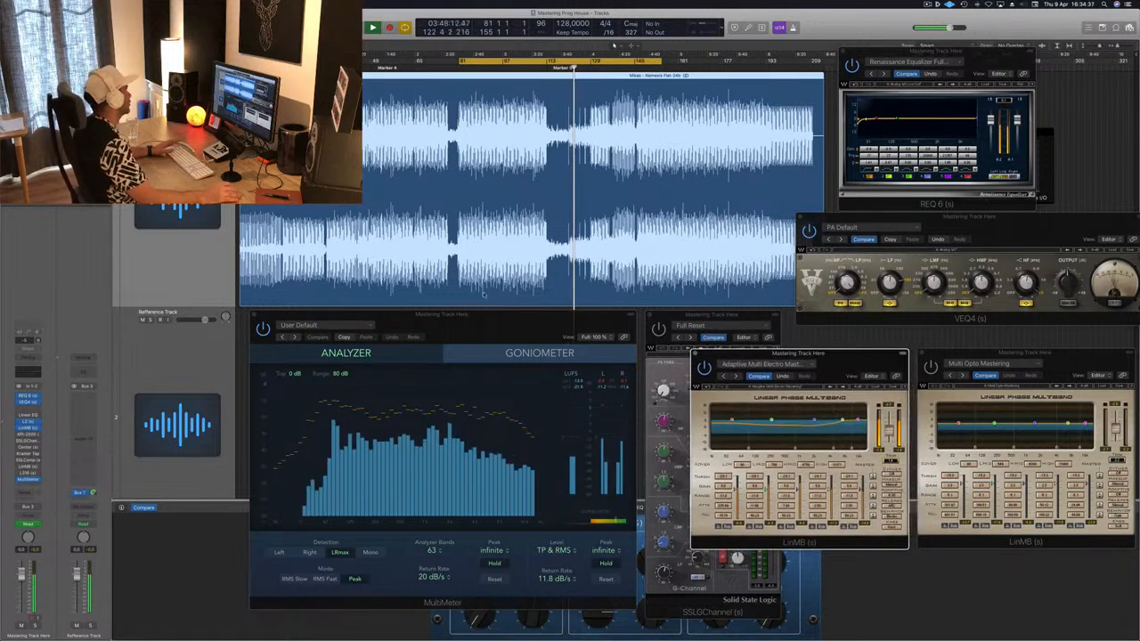
Open the API-2500 compressor from the mastering track's inserts, enable it, audition it from the loop start, and close its window.
click(28, 436)
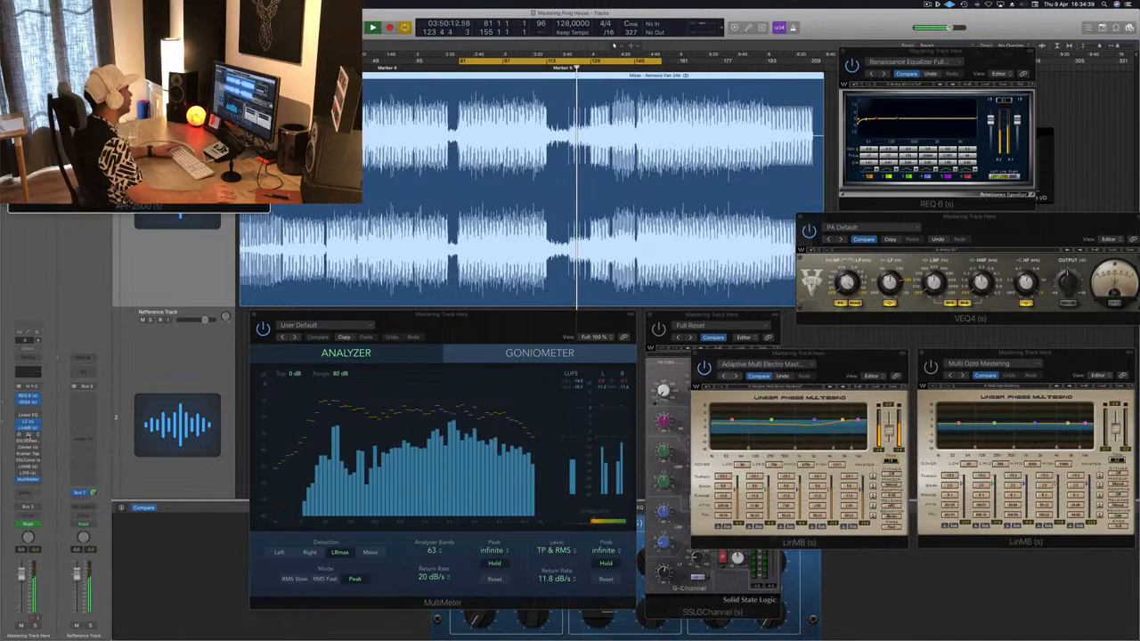
drag(835, 243, 791, 266)
key(space)
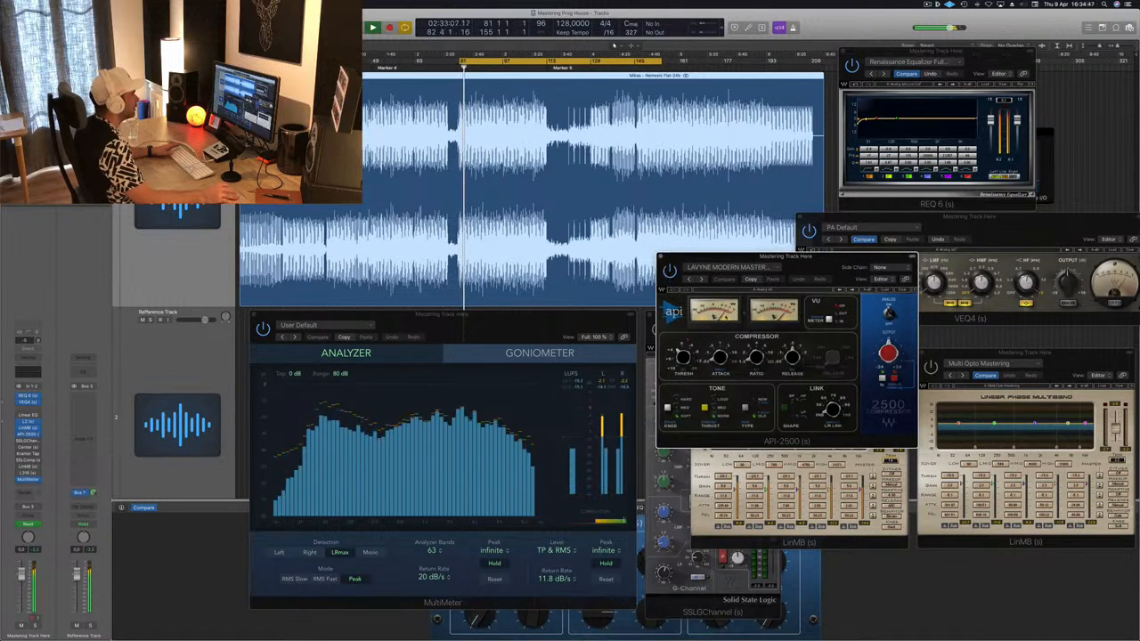
drag(813, 269, 847, 328)
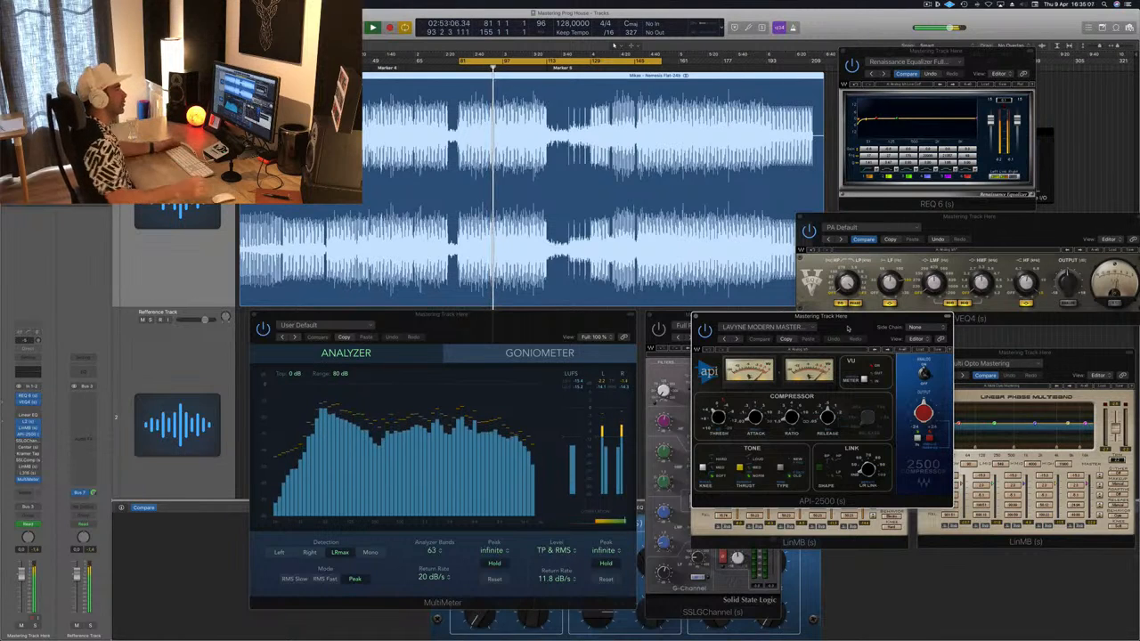
drag(847, 328, 868, 338)
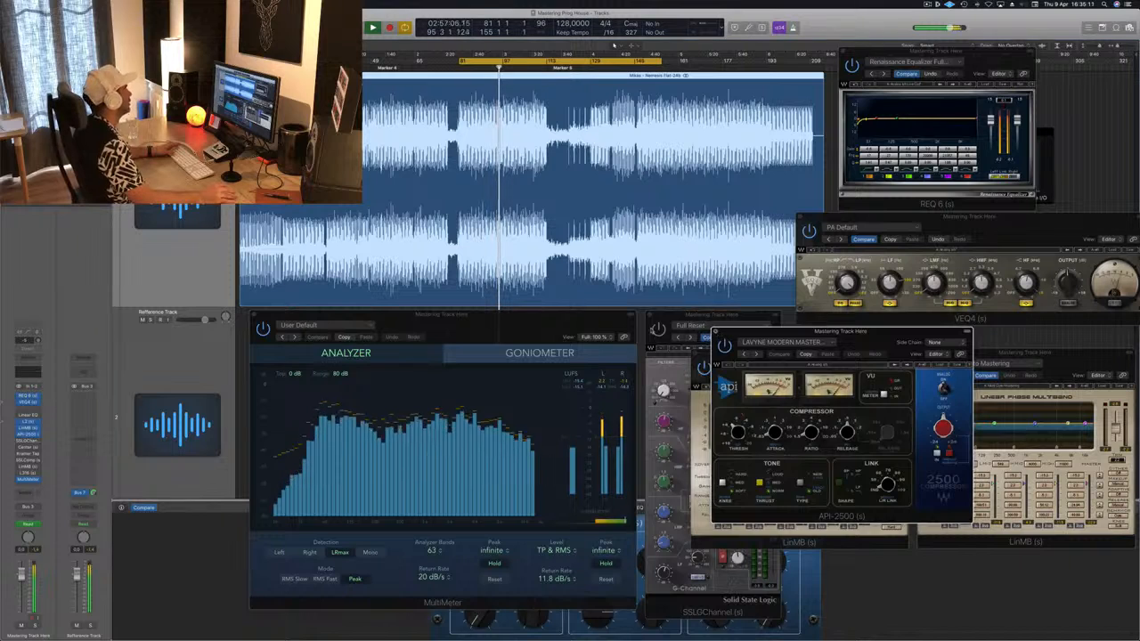
click(716, 332)
Bring up the SSLGChannel plug-in from the mastering track's inserts, enable it, and nudge its window next to the MultiMeter.
click(28, 442)
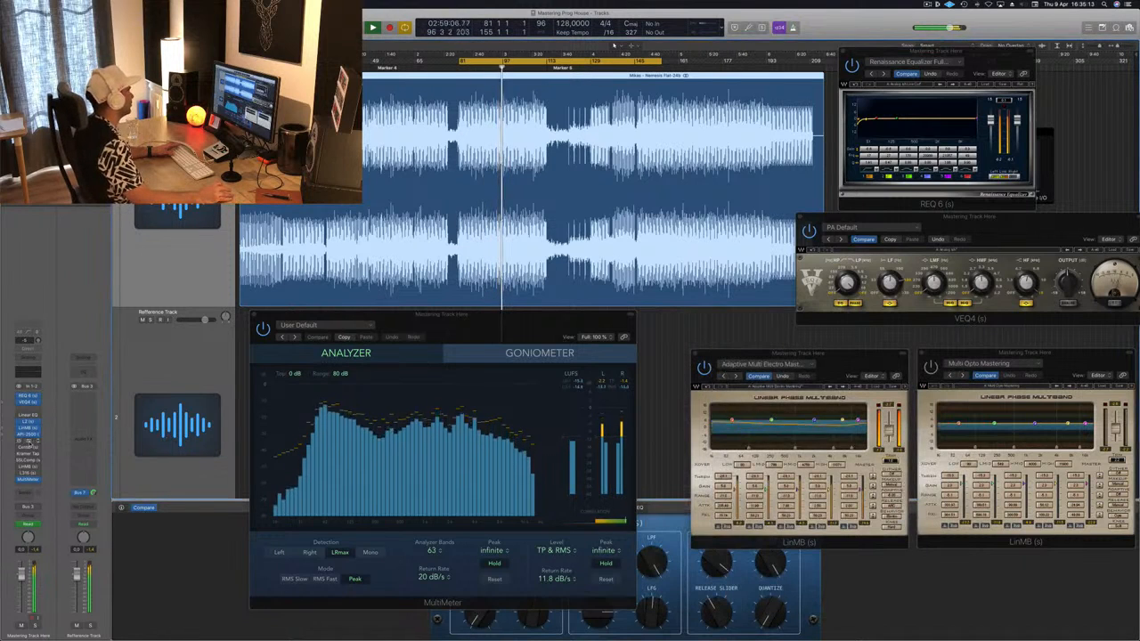
click(29, 443)
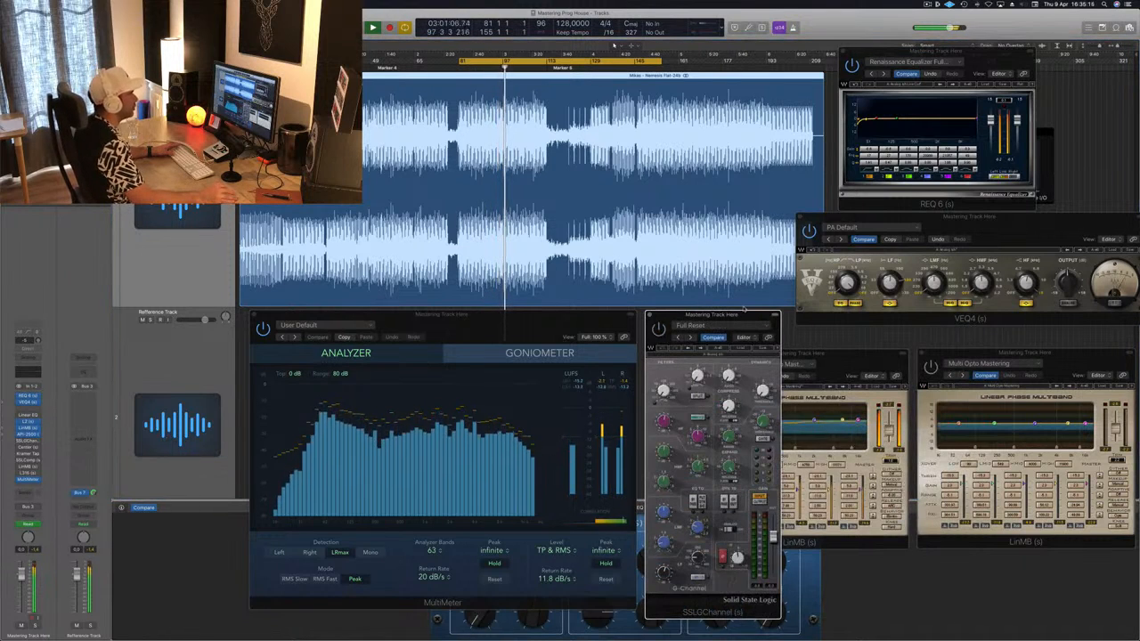
drag(738, 314, 735, 313)
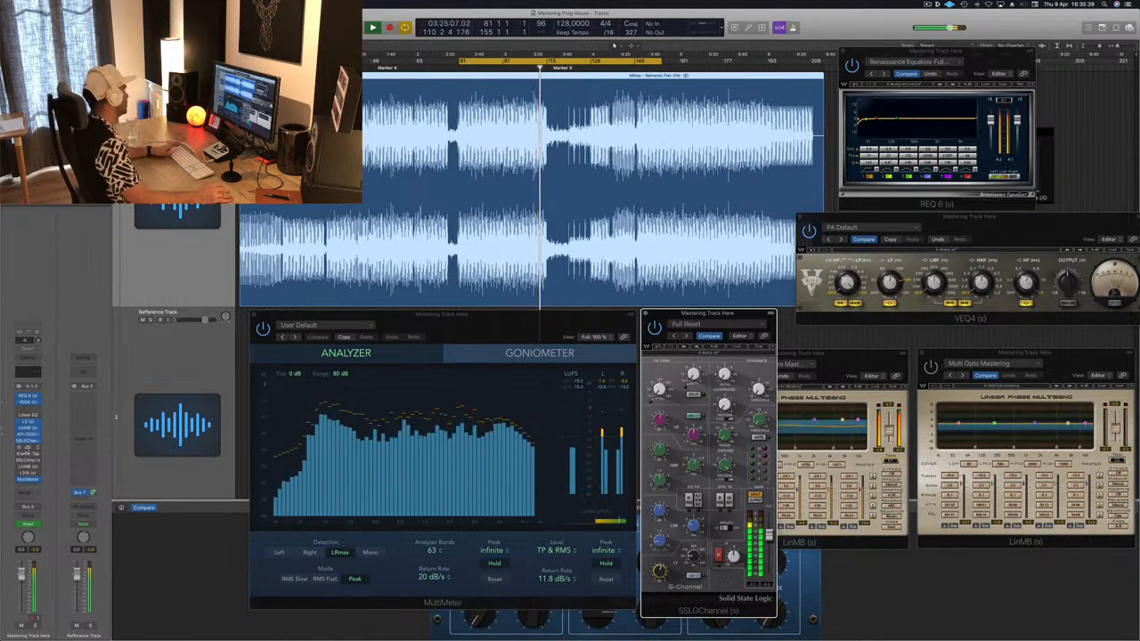
Open and enable the Center plug-in, place its window beside the SSLGChannel, and restart the loop to audition it.
click(28, 448)
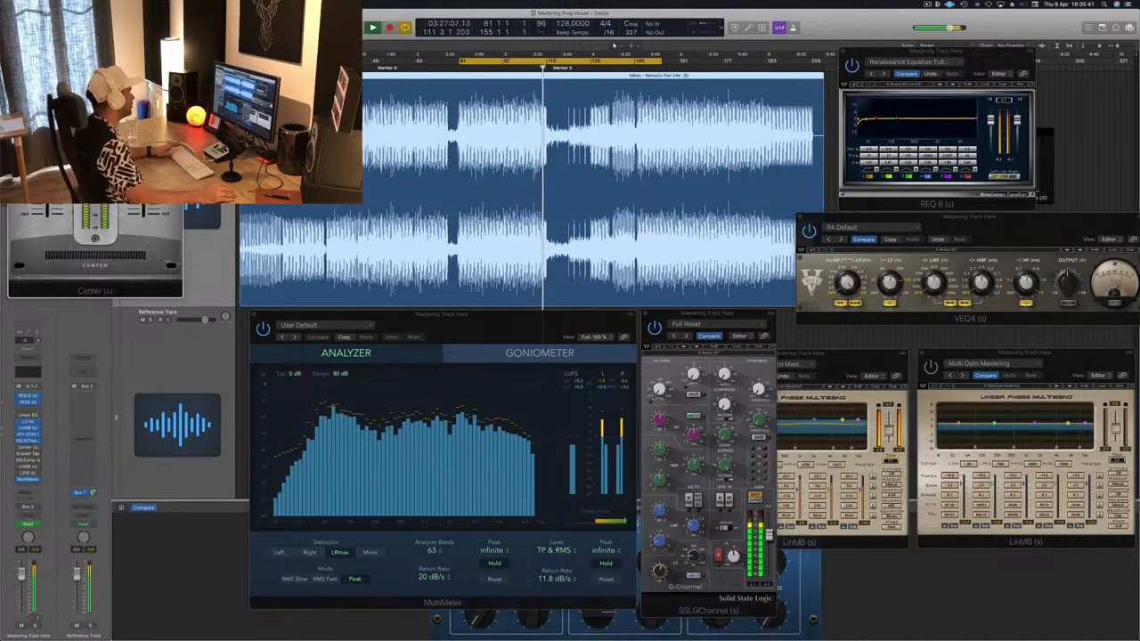
drag(149, 27, 915, 324)
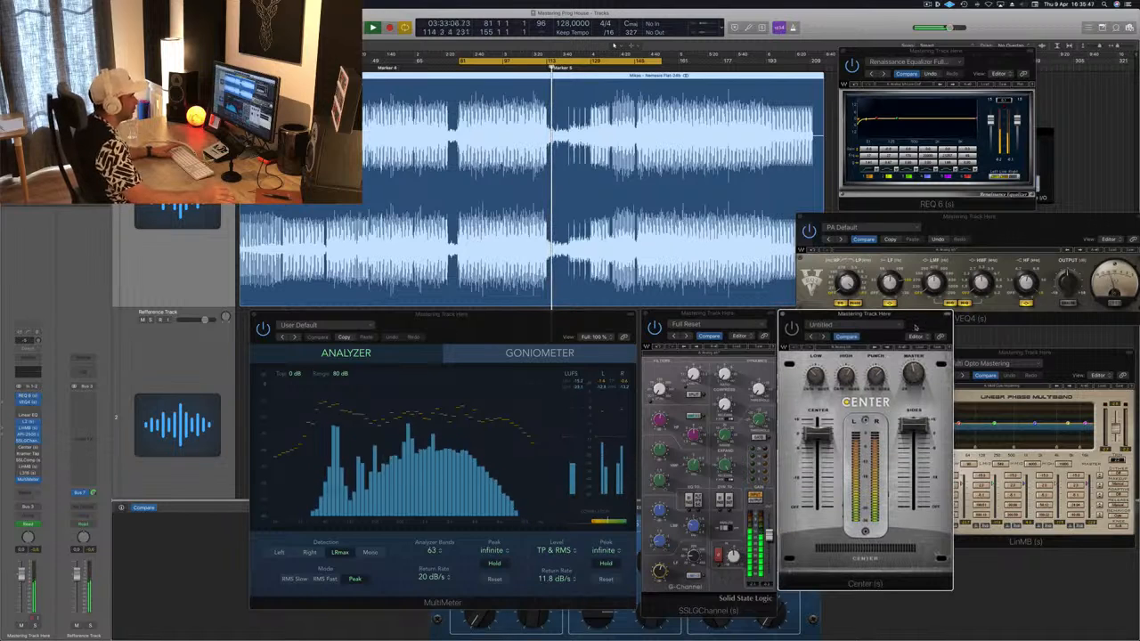
key(space)
key(space)
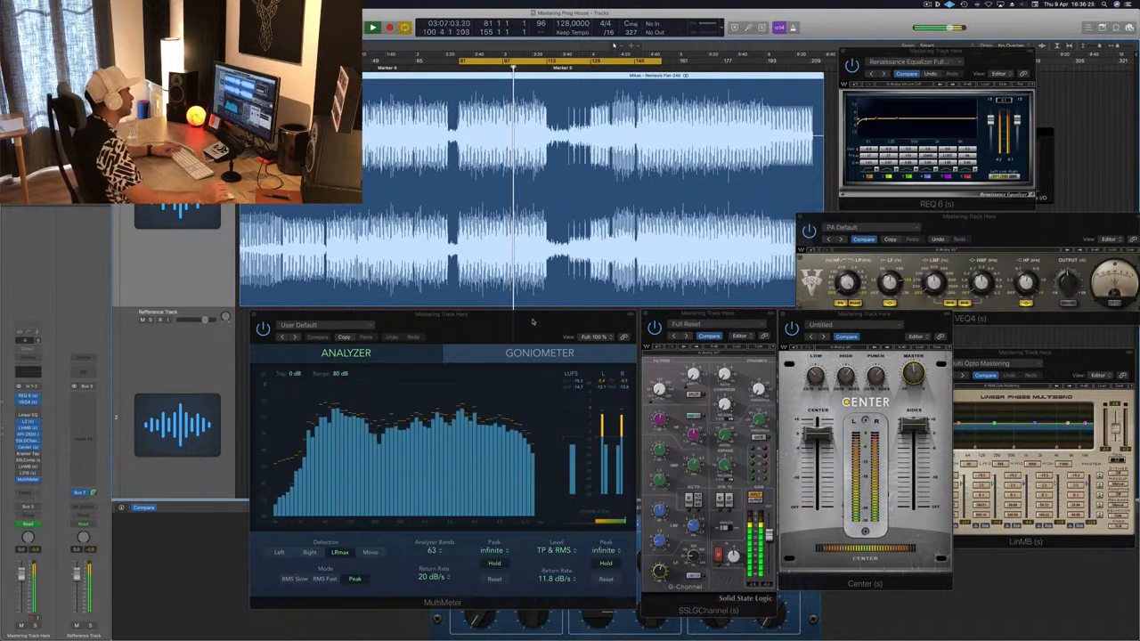
Open and enable Kramer Tape with the Mastering Clean and Open preset, close its window after auditioning it, and restart the loop.
click(30, 454)
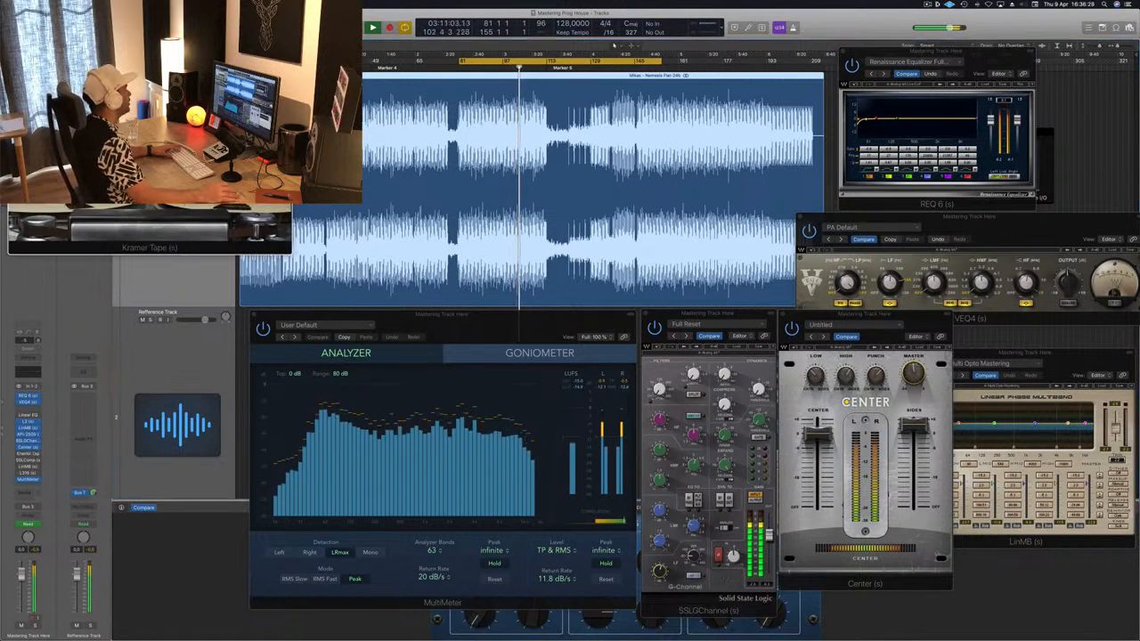
drag(198, 27, 658, 357)
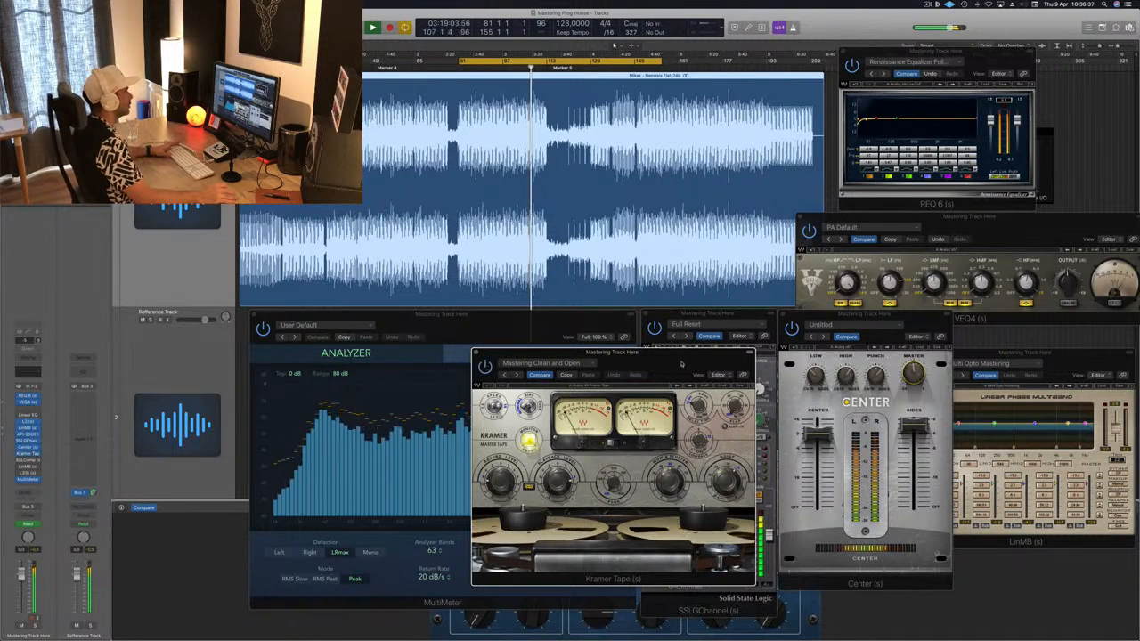
drag(682, 363, 691, 369)
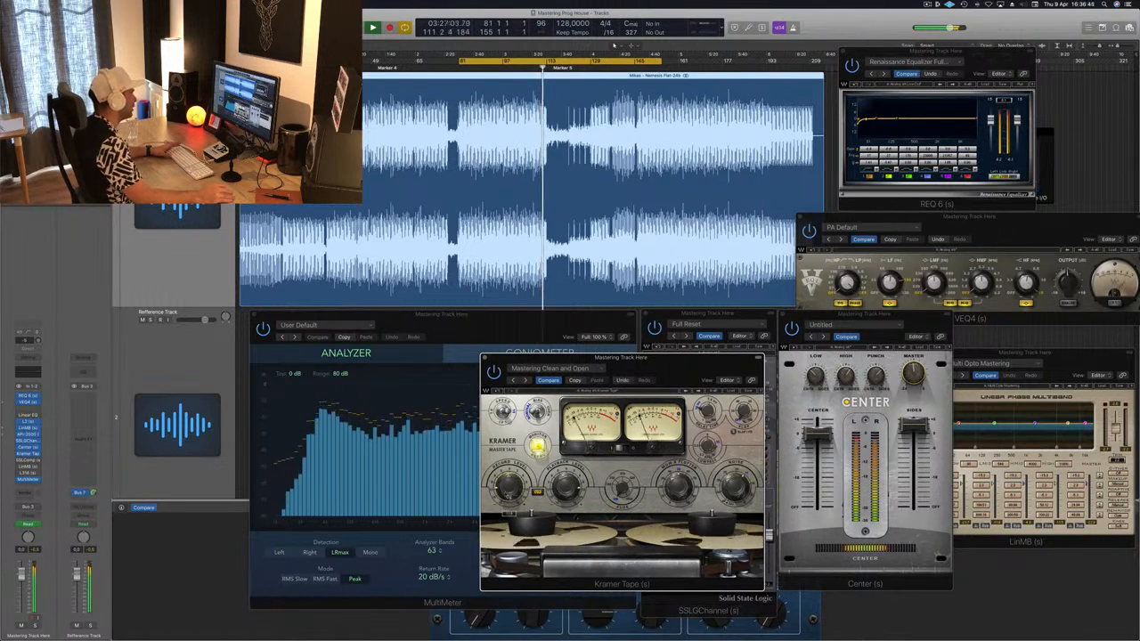
drag(656, 372, 634, 379)
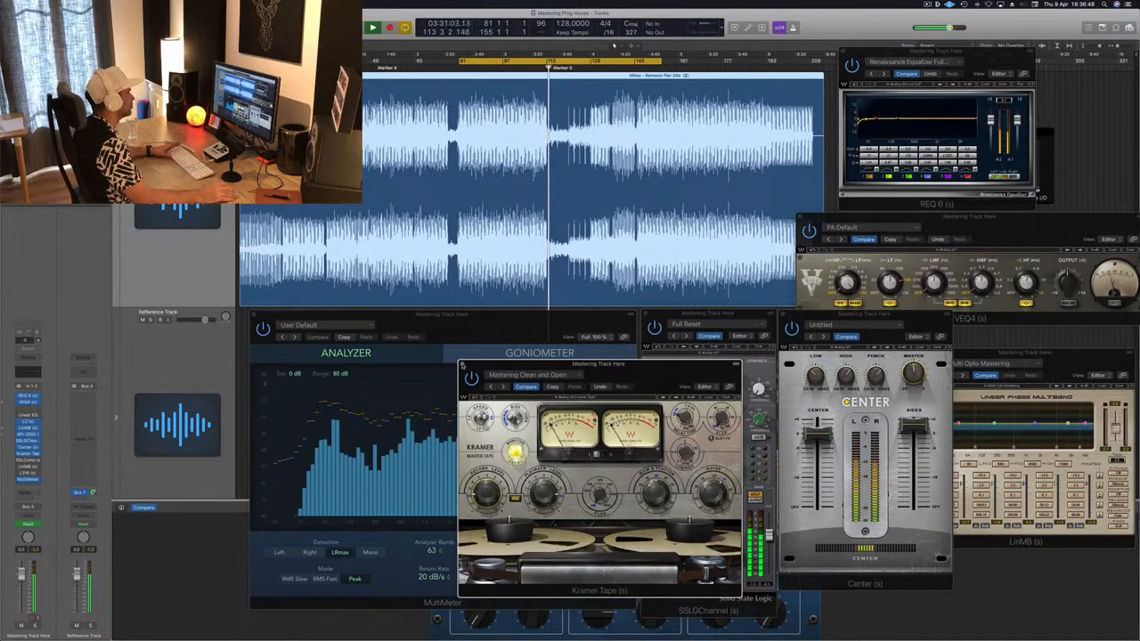
click(463, 365)
key(space)
key(space)
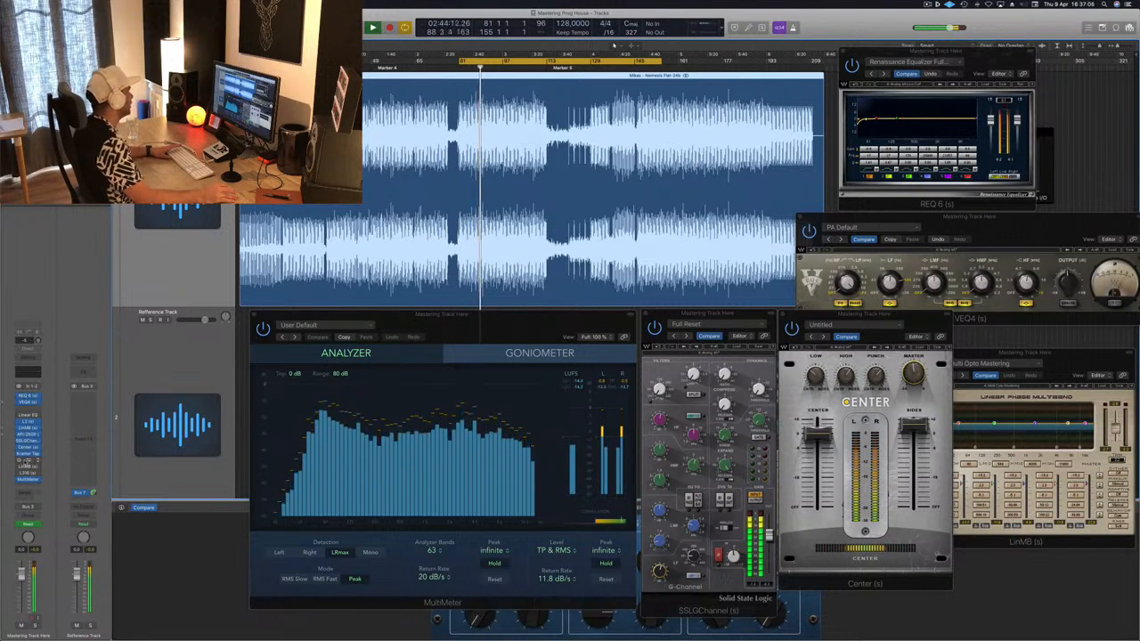
Open and enable the SSLComp bus compressor with its Mastering preset and place its window over the edge of the Center plug-in.
click(28, 462)
drag(652, 250, 887, 350)
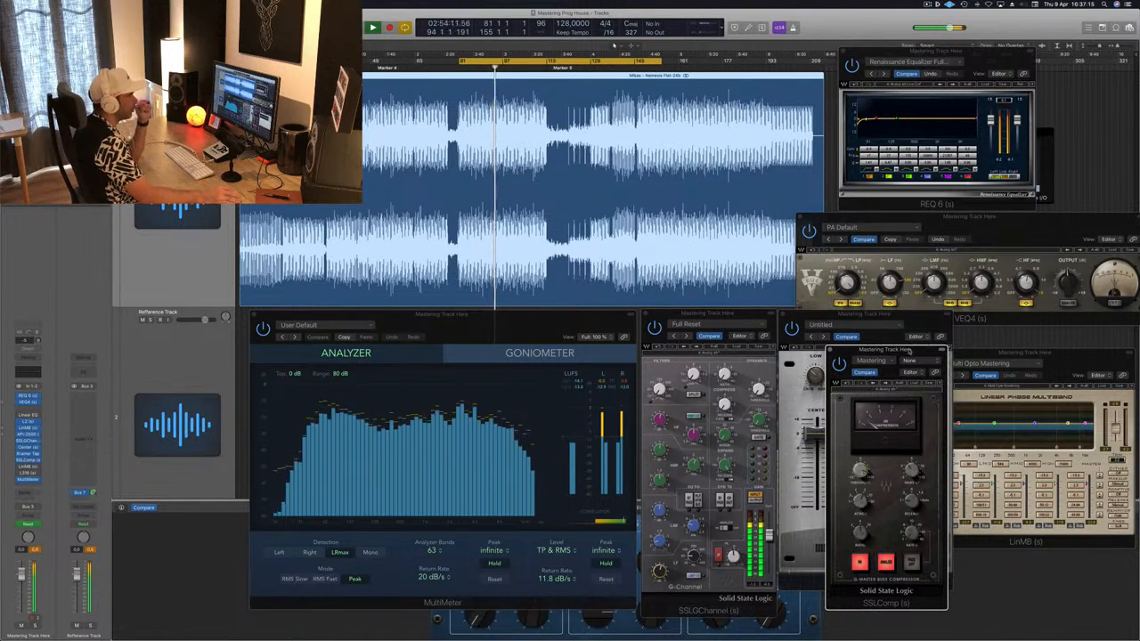
drag(913, 349, 982, 328)
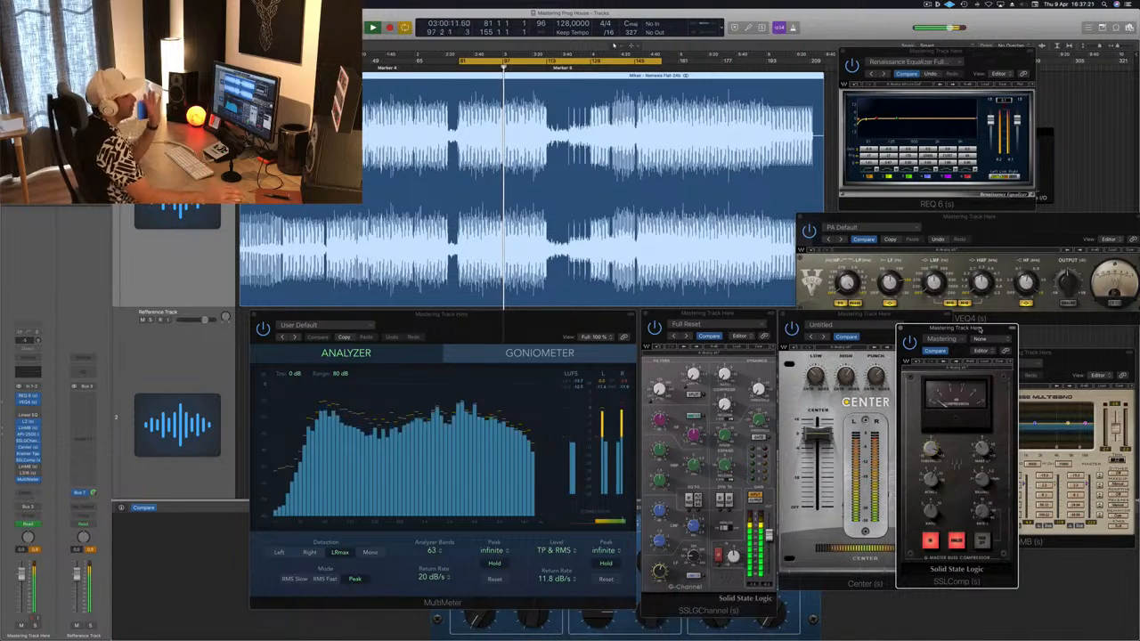
drag(981, 328, 959, 319)
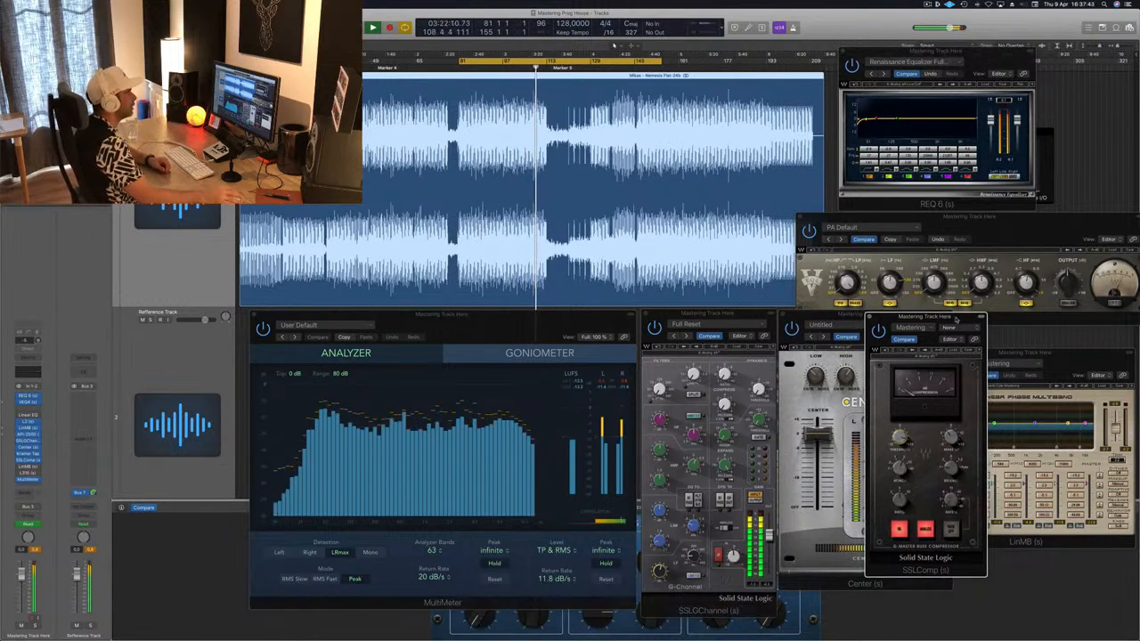
drag(960, 320, 957, 319)
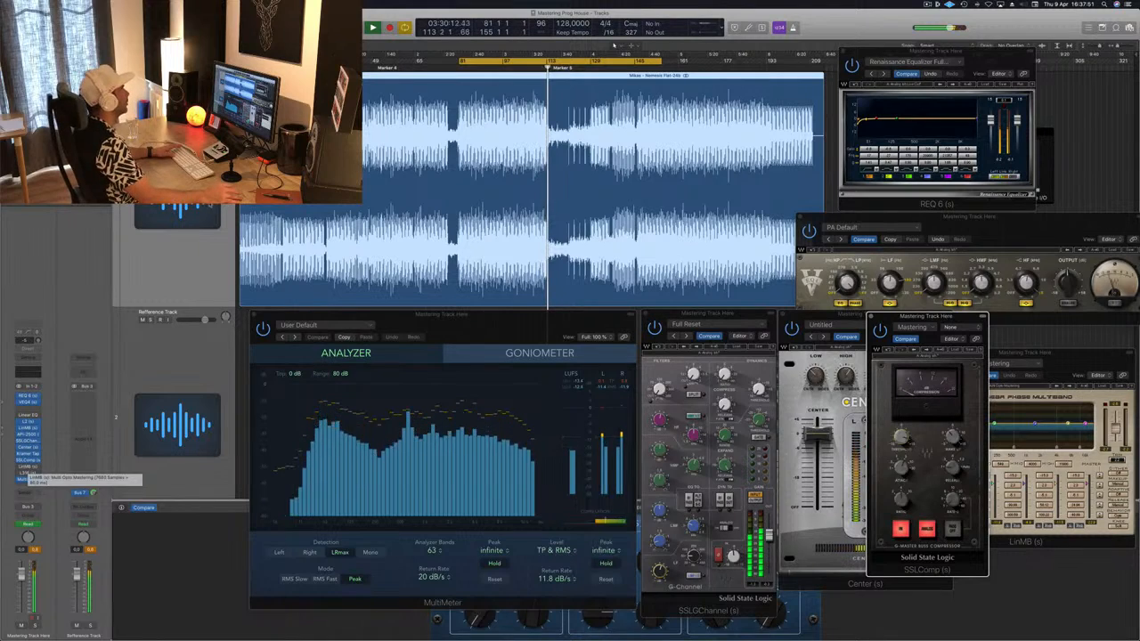
Extend the start of the cycle range to bar 1 and play the track's opening section through the chain.
drag(460, 63, 239, 62)
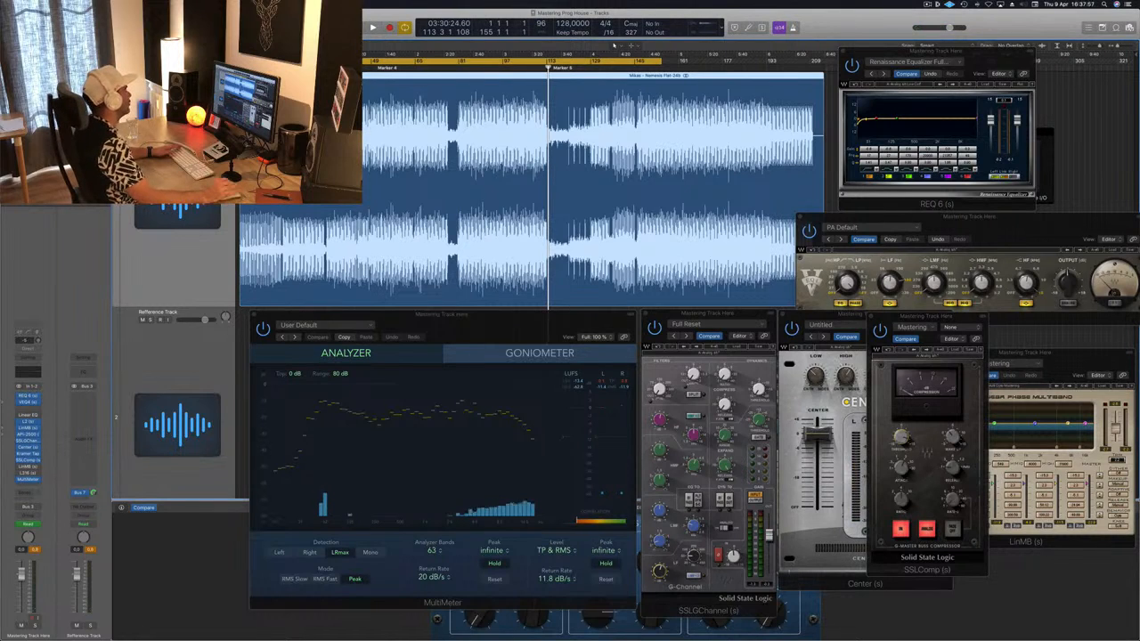
key(space)
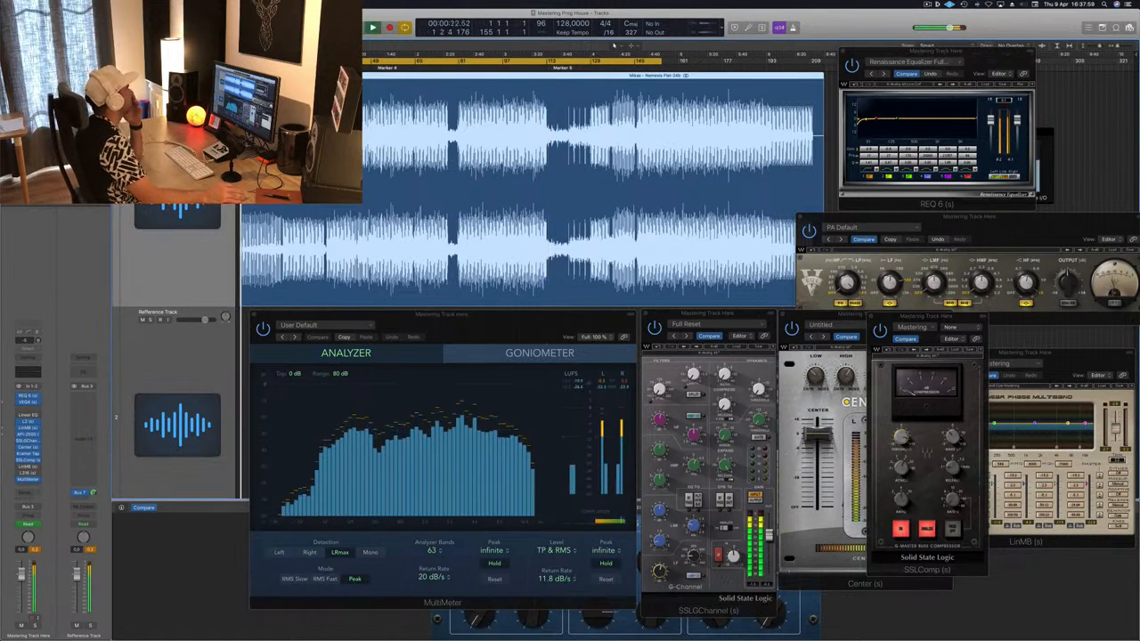
click(316, 64)
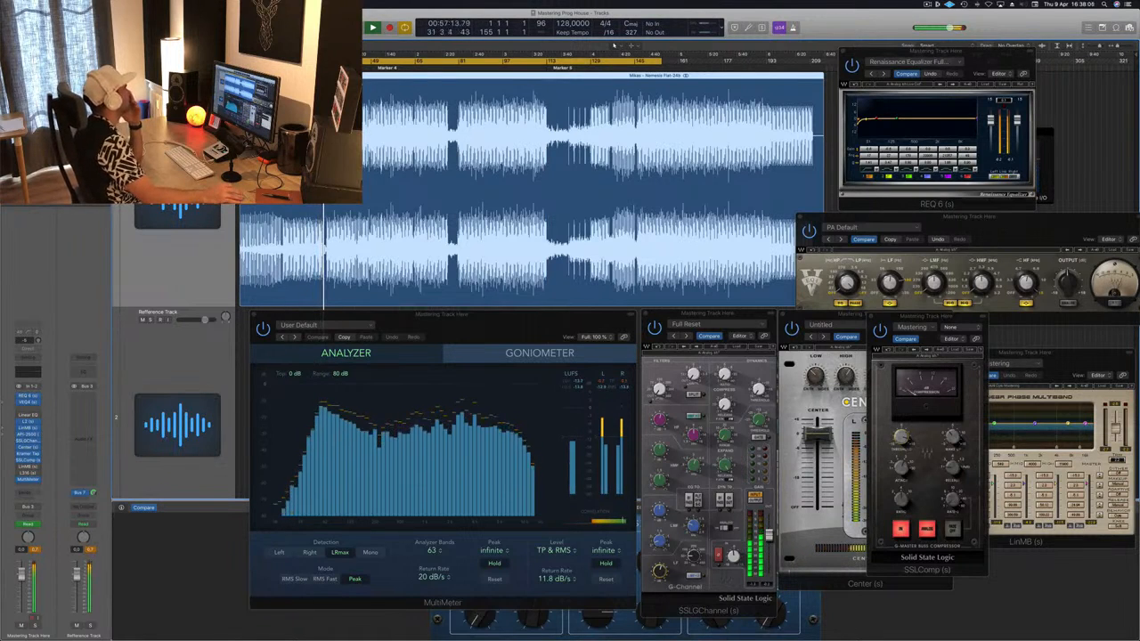
click(283, 64)
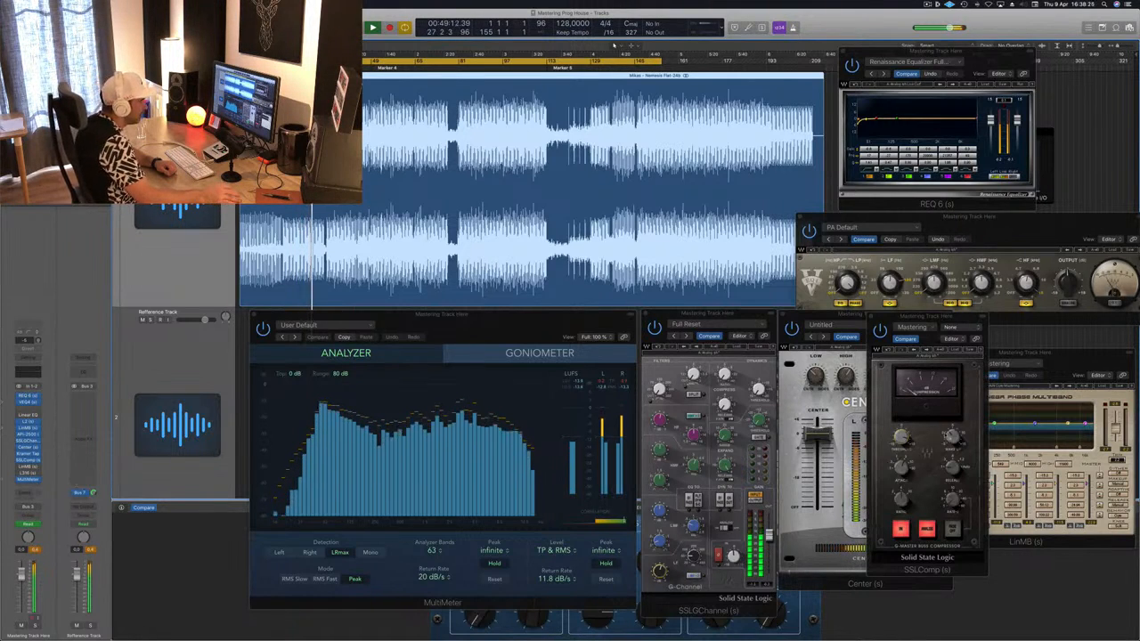
Bring the SSLComp and MultiMeter windows to the front during playback and reset the mastering channel's peak level display.
click(954, 438)
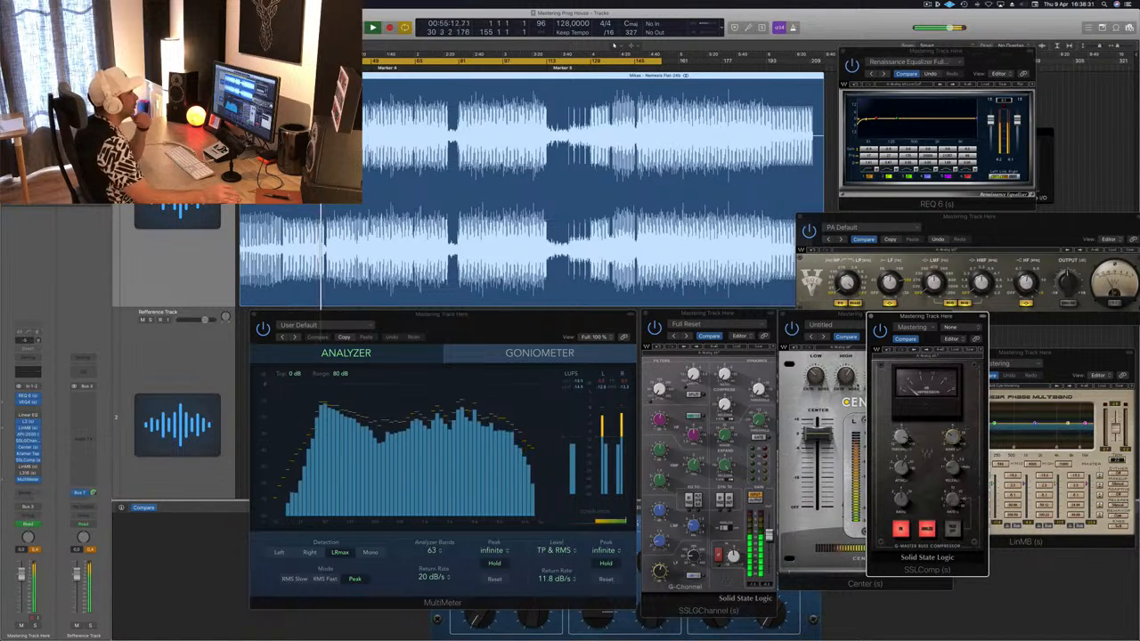
click(585, 391)
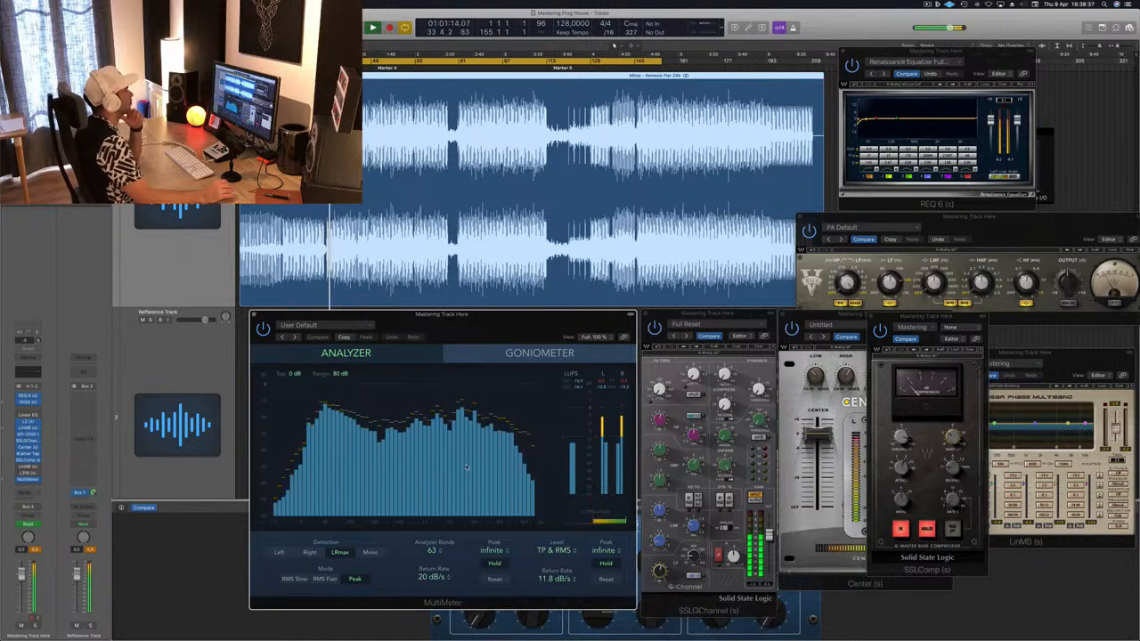
click(36, 552)
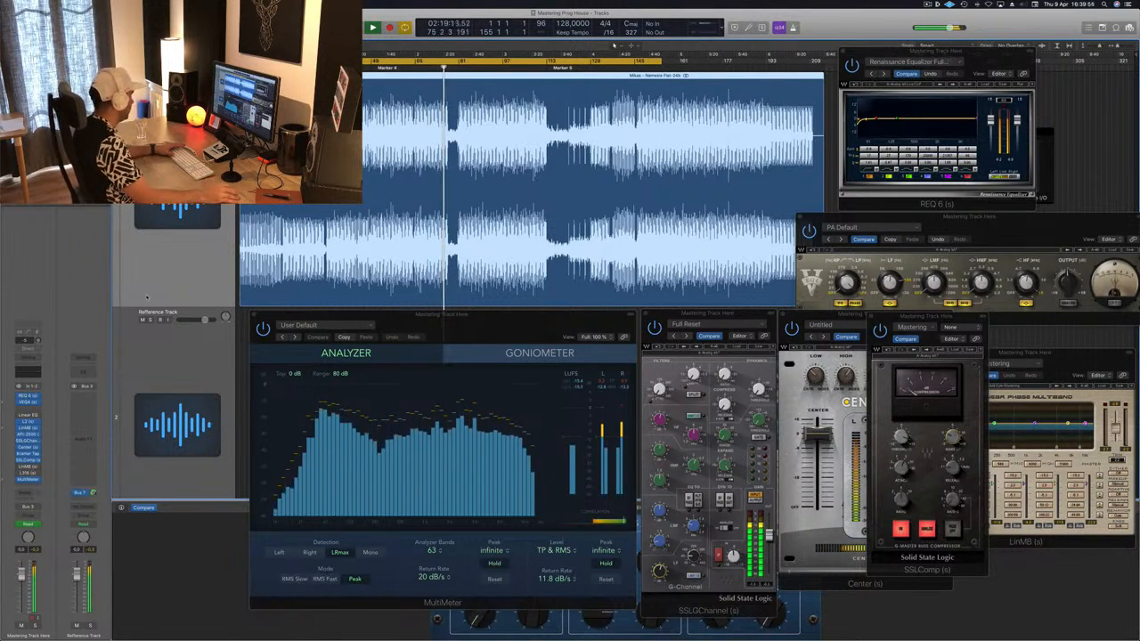
Bring up the LinMB with the Multi Opto Mastering preset and move its window over the waveform, clear of the SSLComp.
click(29, 468)
click(29, 467)
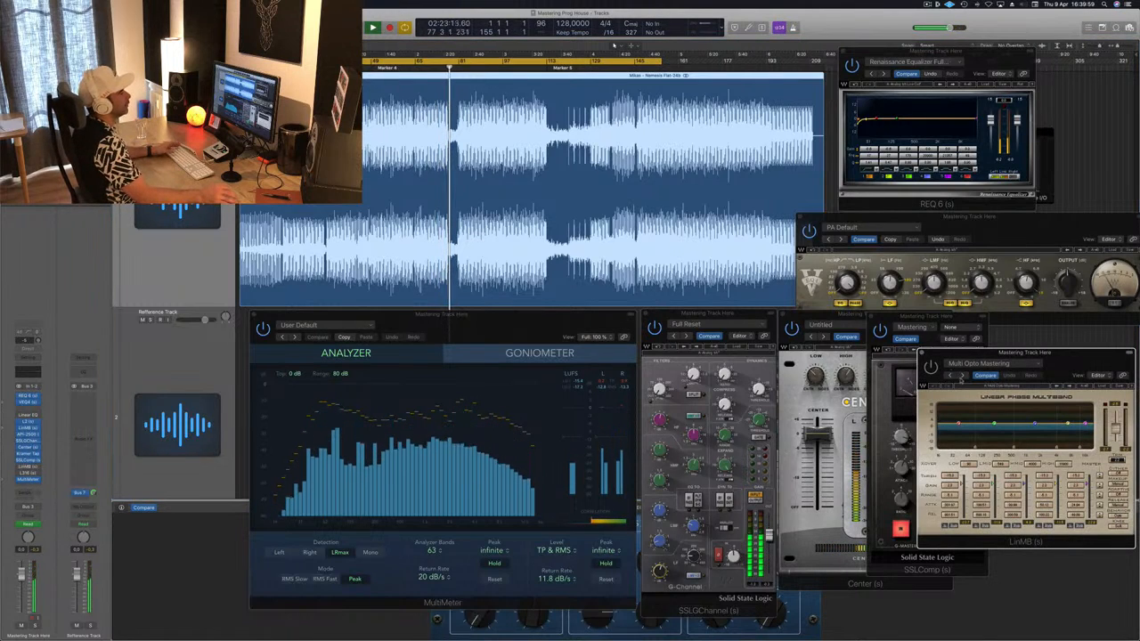
drag(1055, 356, 813, 108)
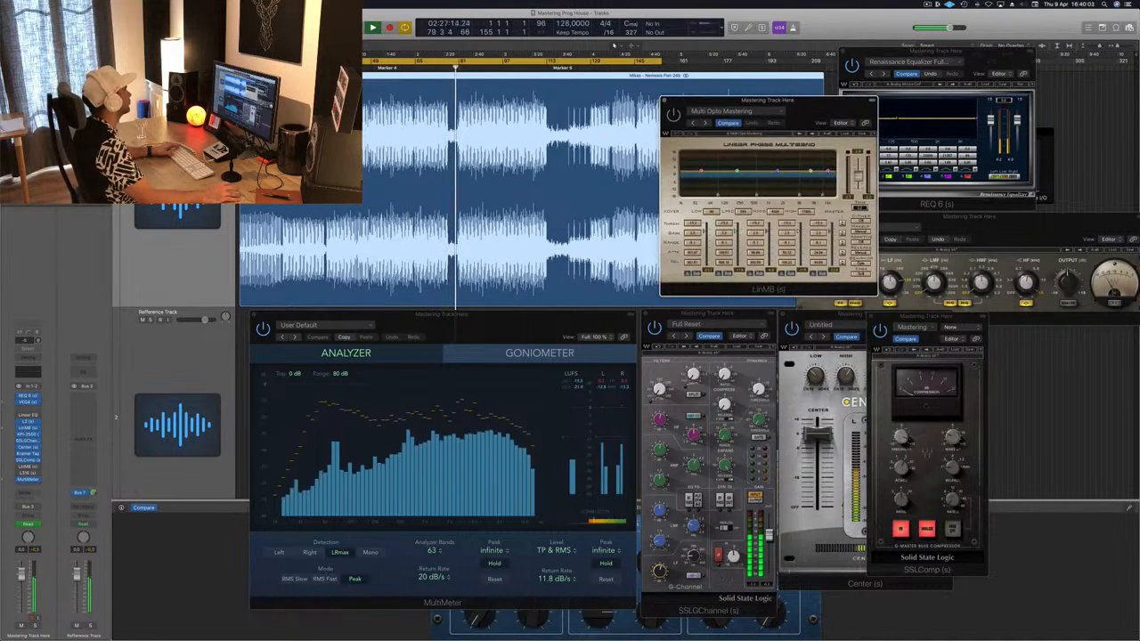
Shorten the cycle range so that it starts at bar 81, at the section following the first break.
drag(241, 61, 467, 61)
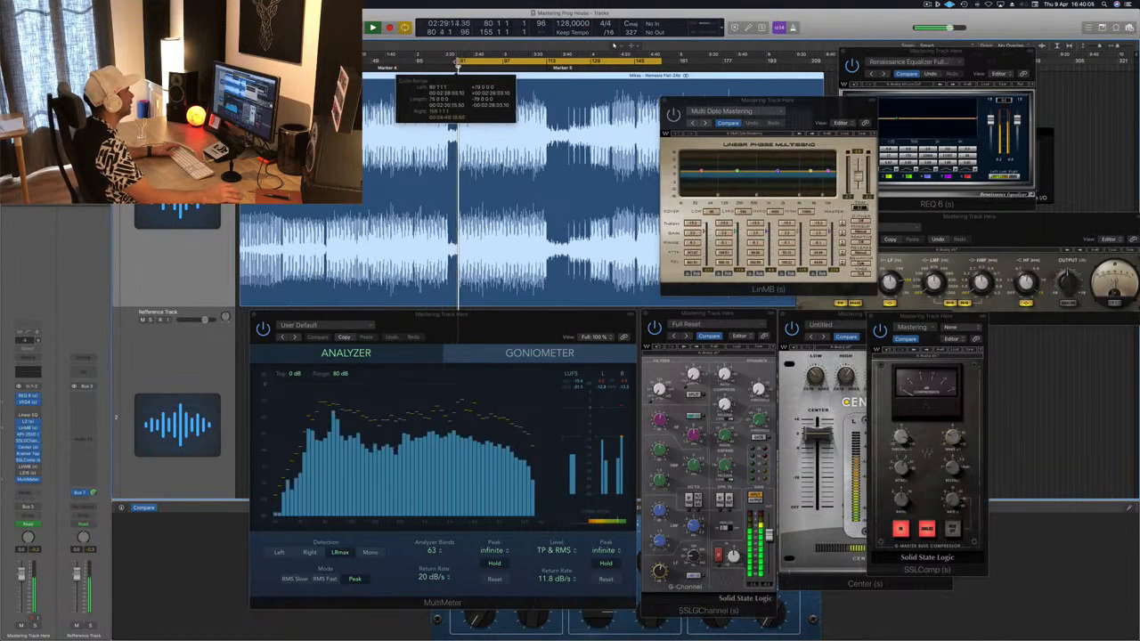
click(502, 63)
key(c)
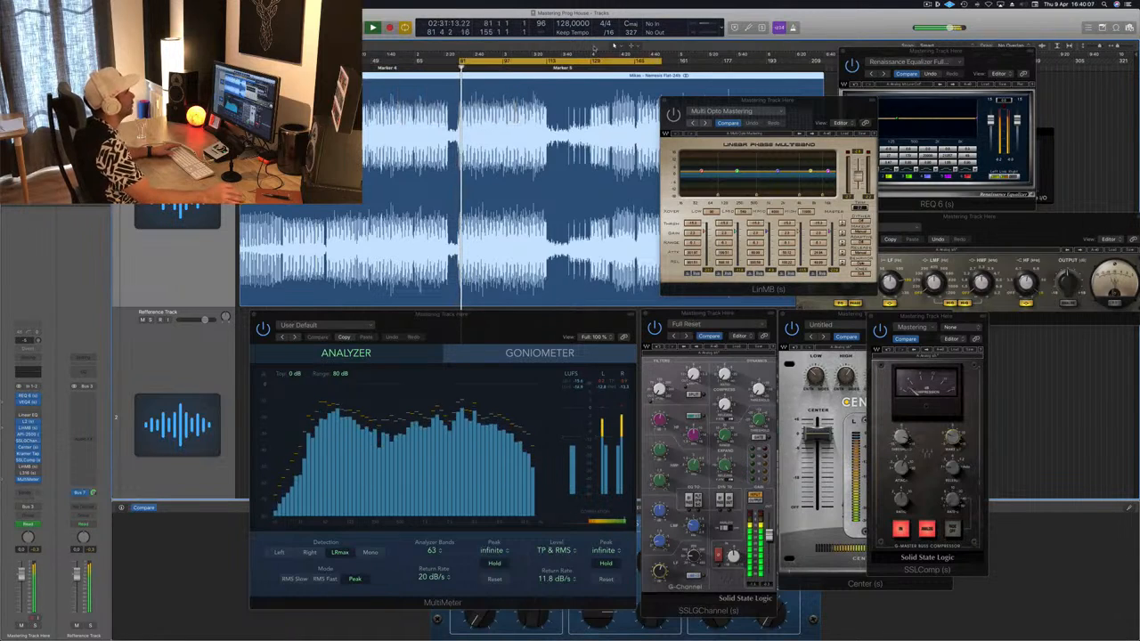
Play the looped section through the Multi Opto Mastering LinMB and move its window over the REQ 6 equalizer.
click(823, 104)
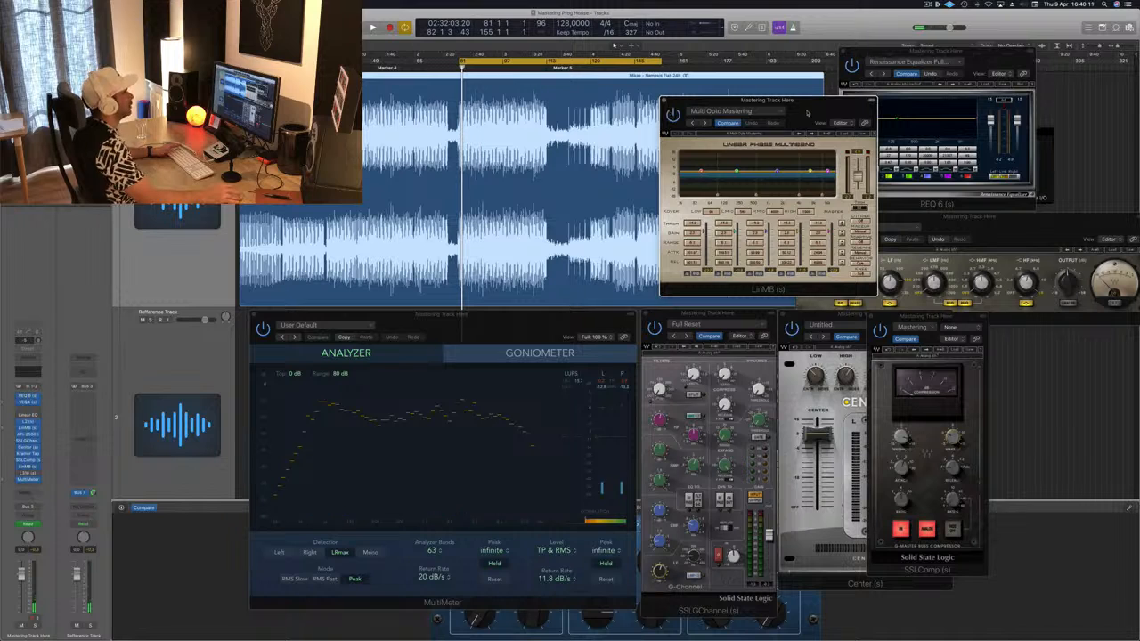
drag(813, 107, 854, 114)
key(space)
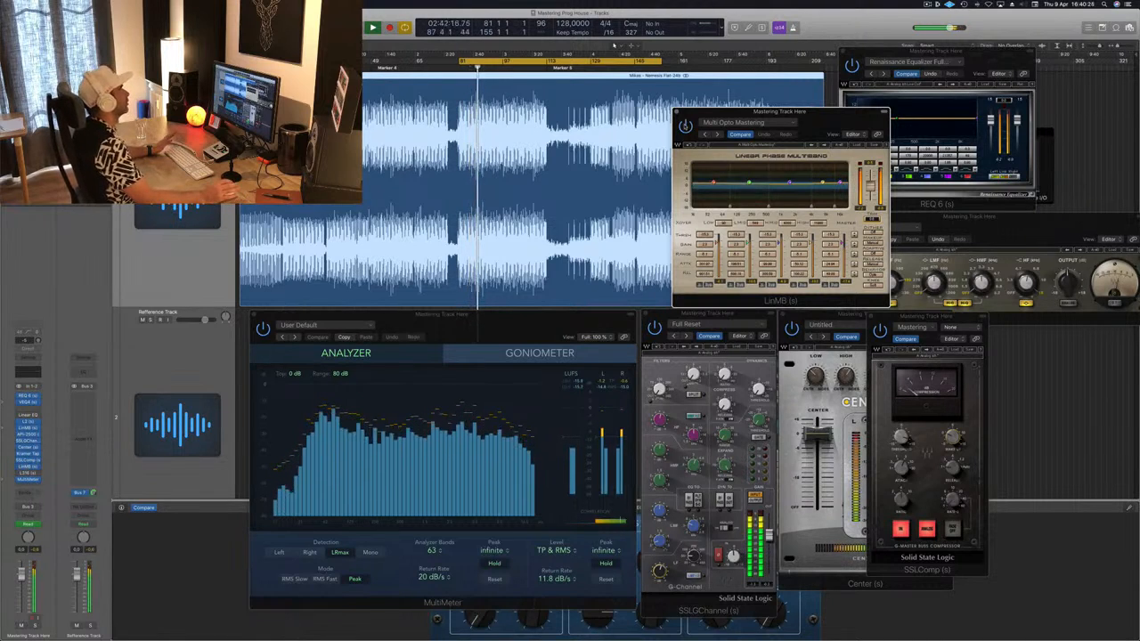
drag(845, 118, 1011, 154)
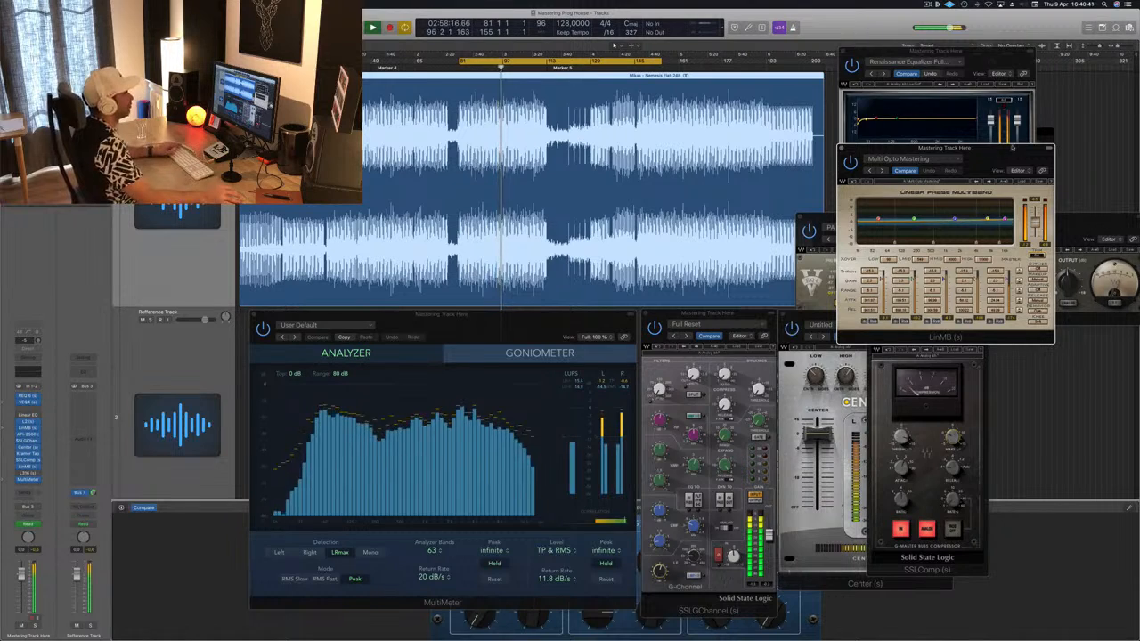
drag(1012, 148, 1001, 59)
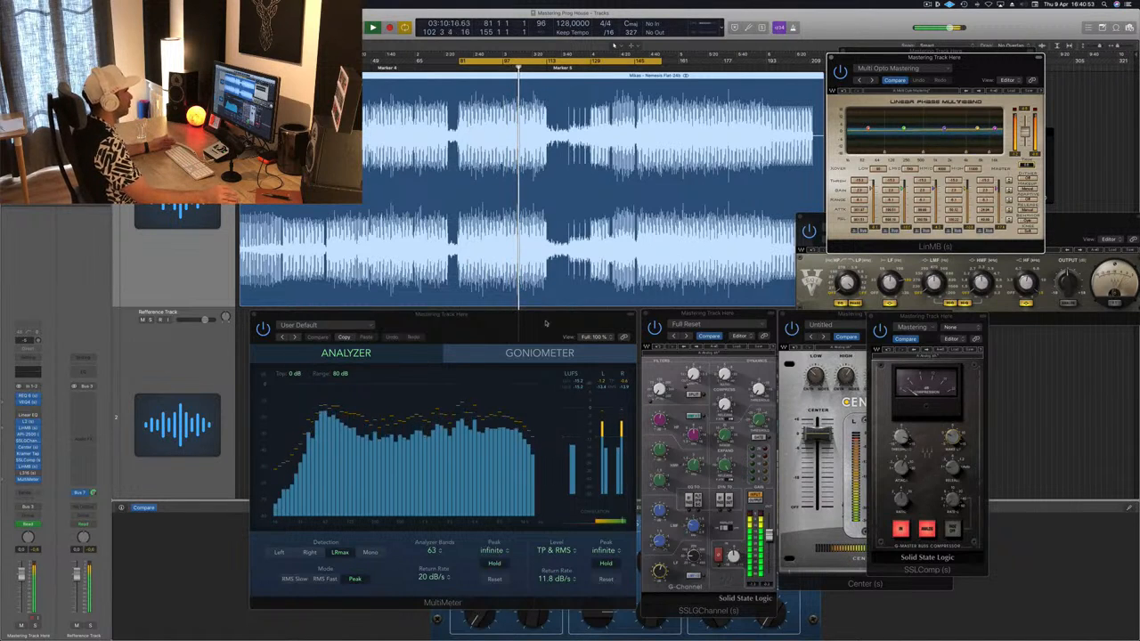
Shift the MultiMeter and SSLGChannel windows slightly away from the Center plug-in while the loop plays.
drag(546, 323, 522, 325)
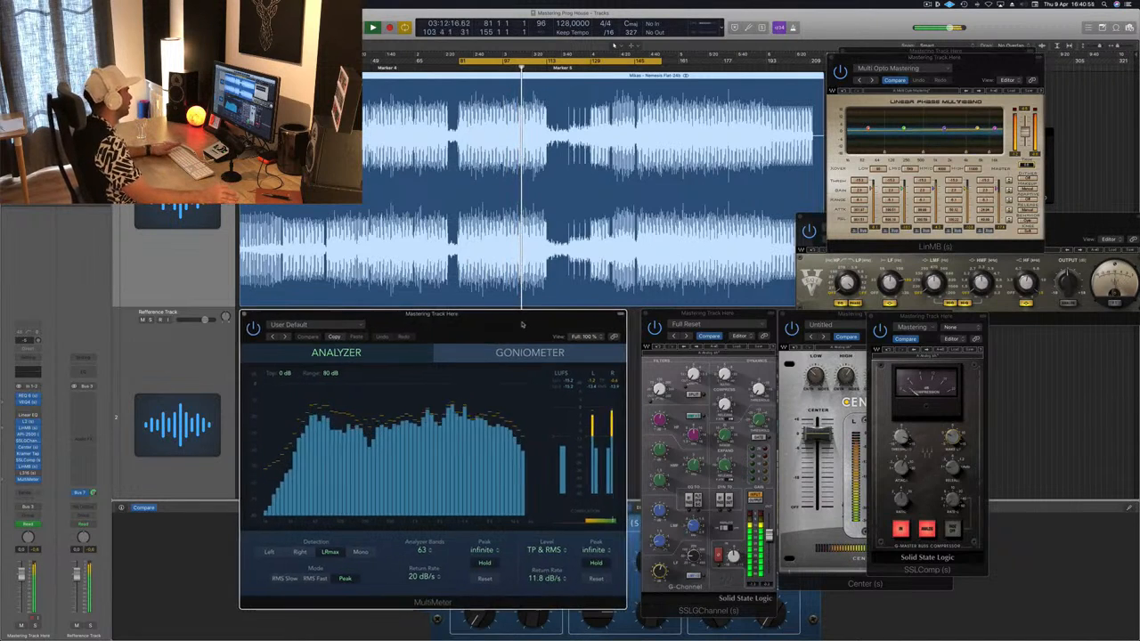
click(706, 319)
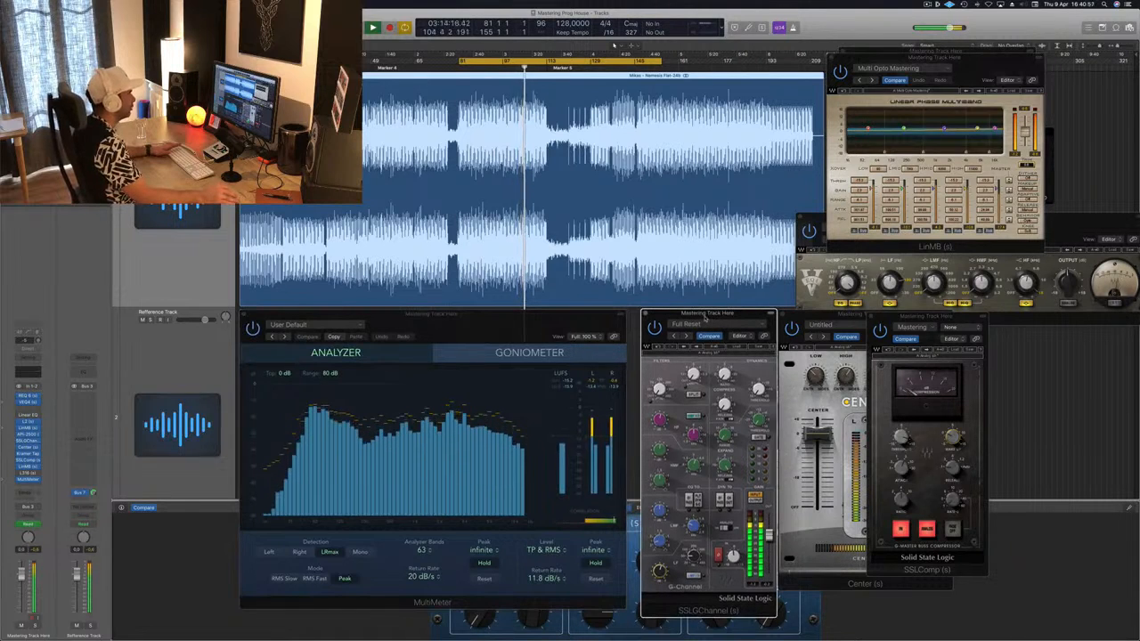
drag(717, 316, 706, 318)
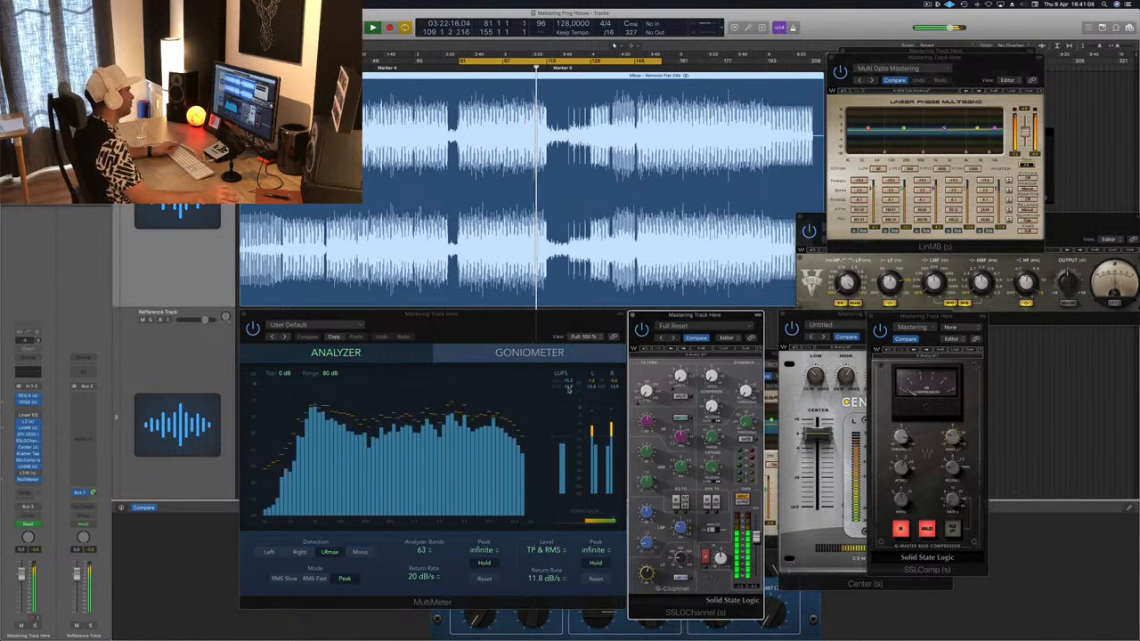
Open the L316 limiter with the Basic 1 preset and place its window just below the LinMB's display during playback.
click(27, 473)
drag(195, 25, 972, 212)
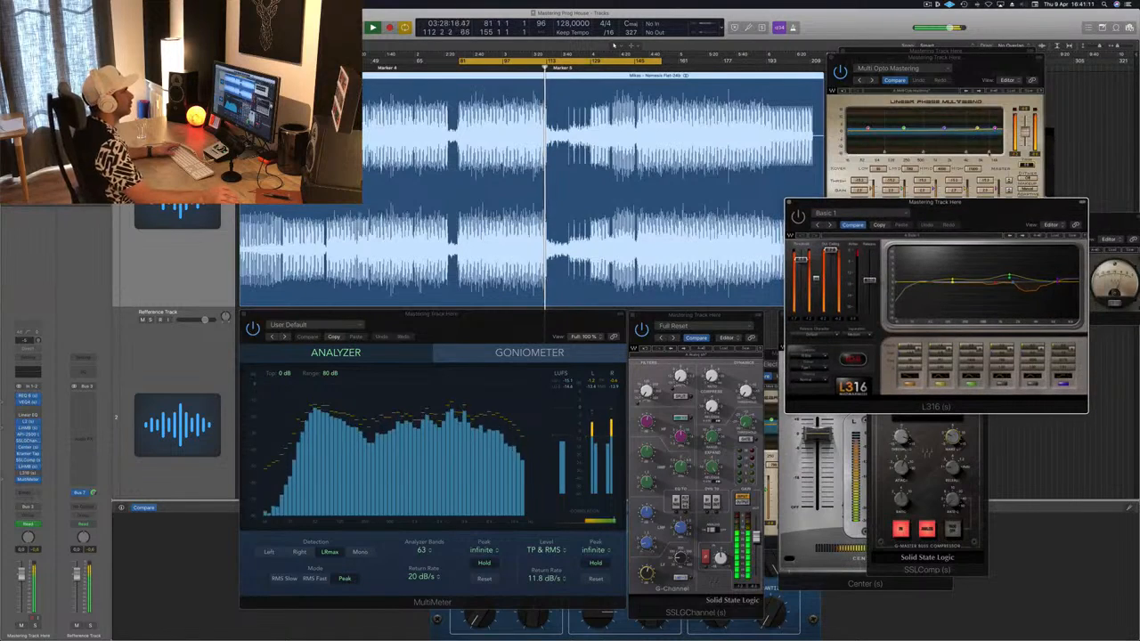
click(928, 5)
click(788, 45)
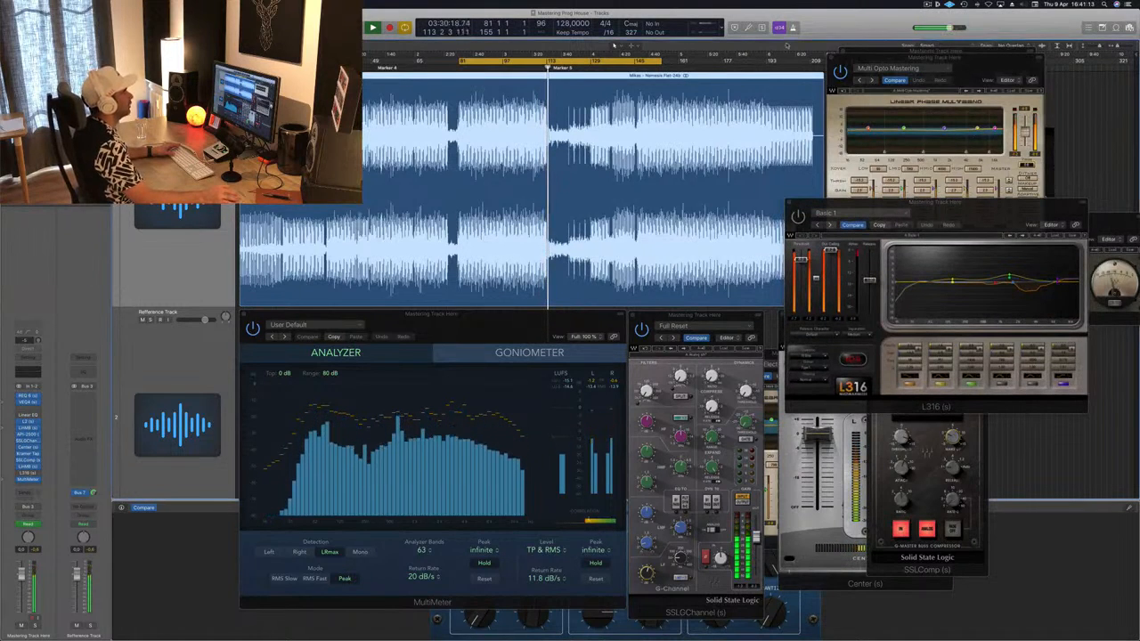
drag(968, 208, 972, 196)
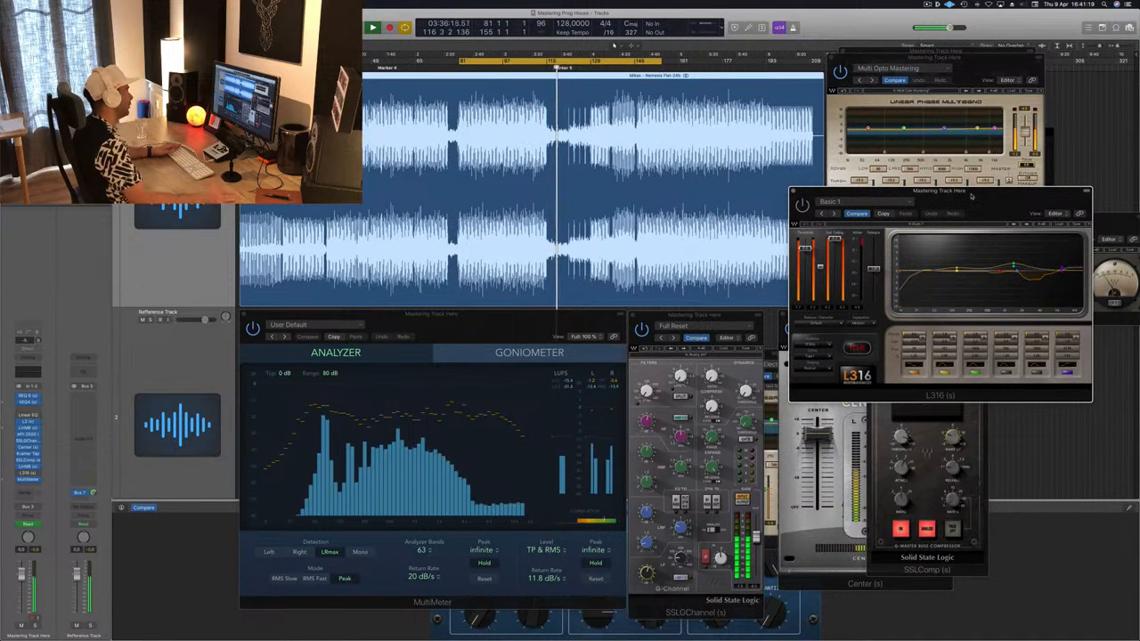
drag(971, 194, 963, 221)
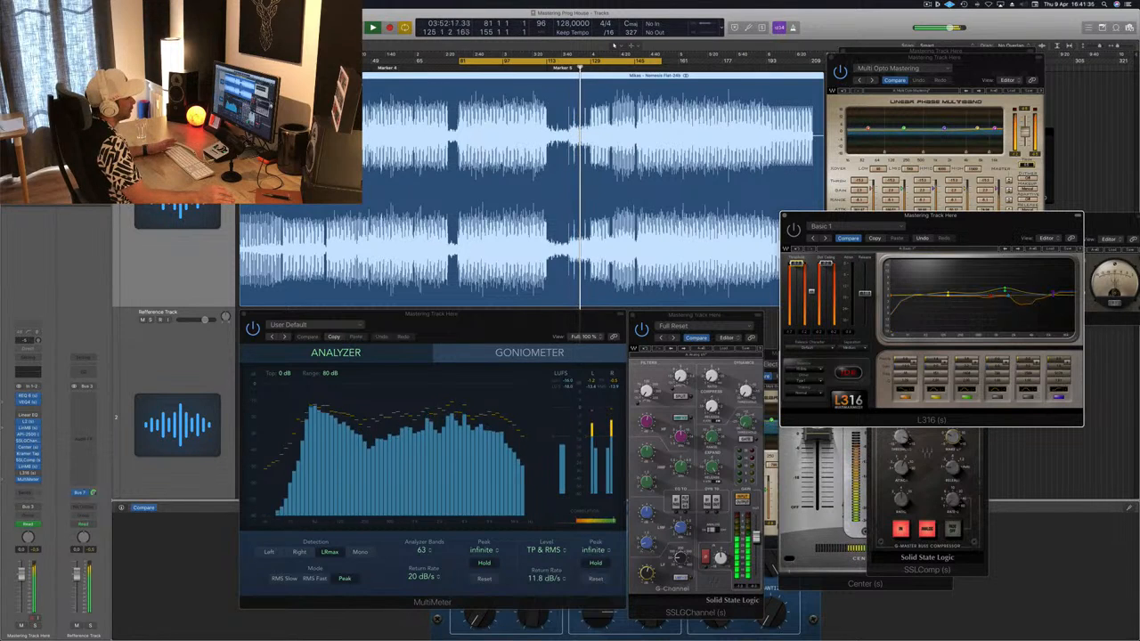
drag(988, 228, 978, 228)
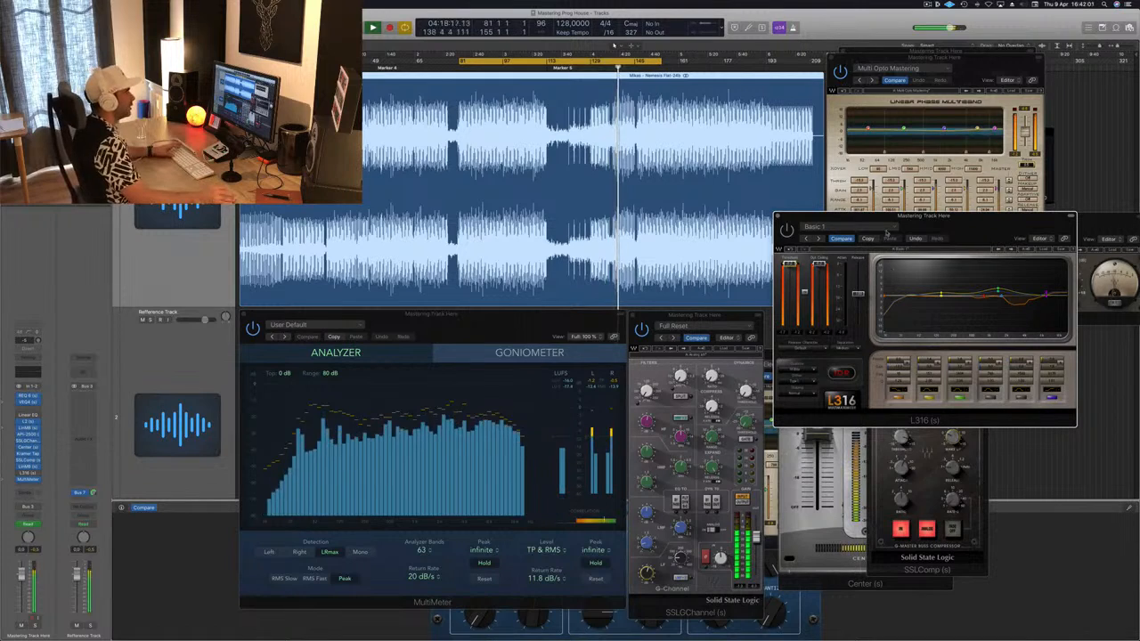
Pause and replay the loop with the L316's threshold lowered, and bring the MultiMeter to the front to check loudness.
key(space)
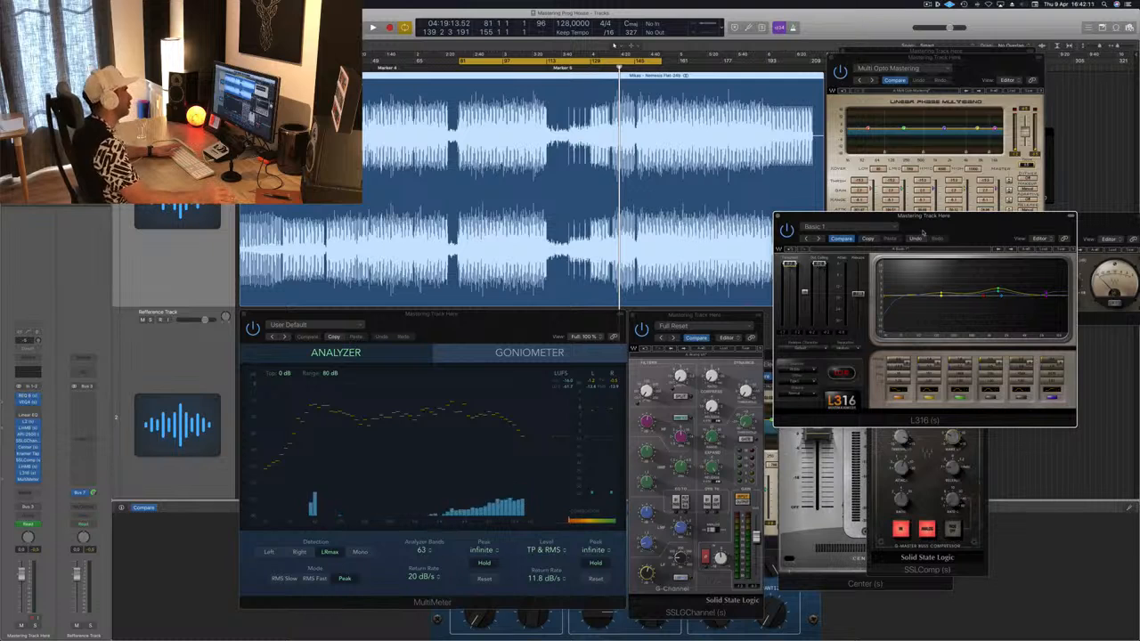
drag(974, 226, 947, 236)
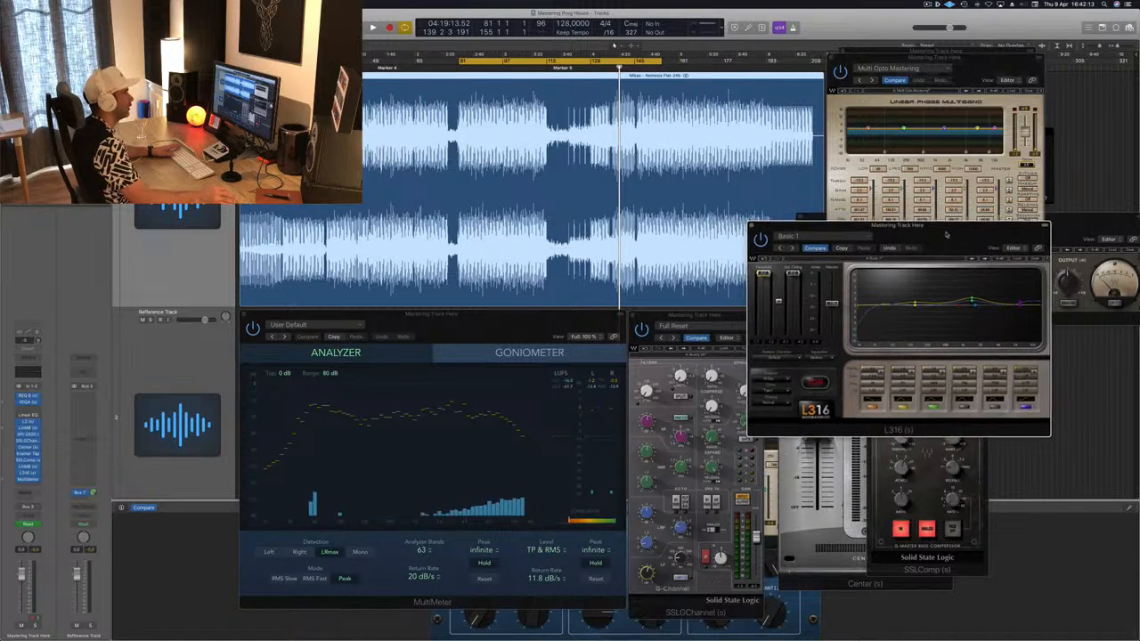
key(space)
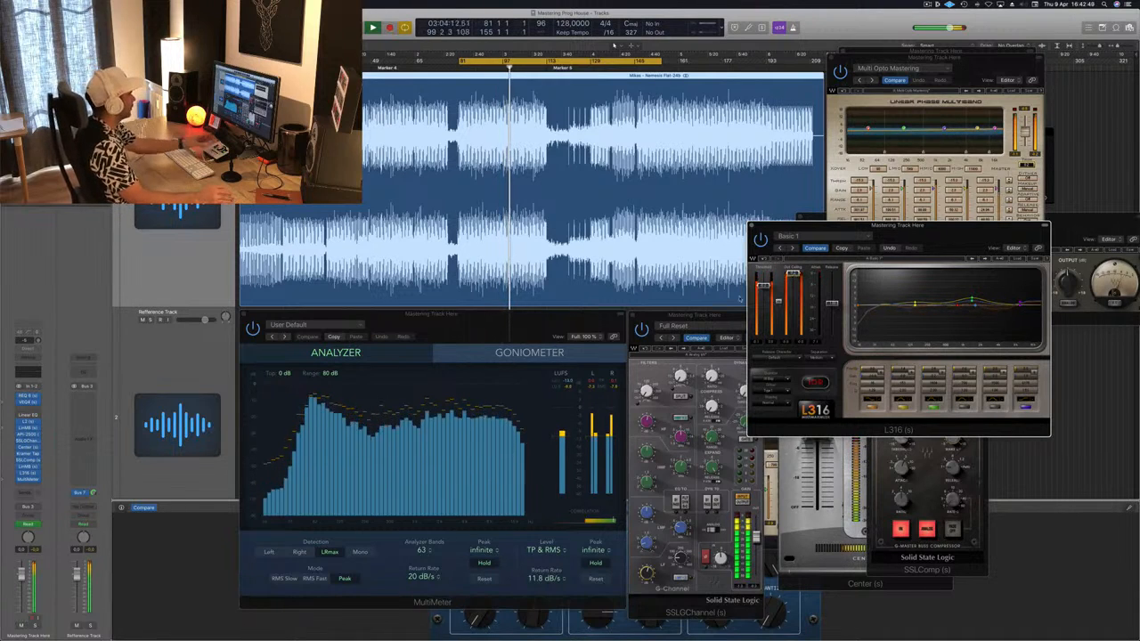
click(463, 415)
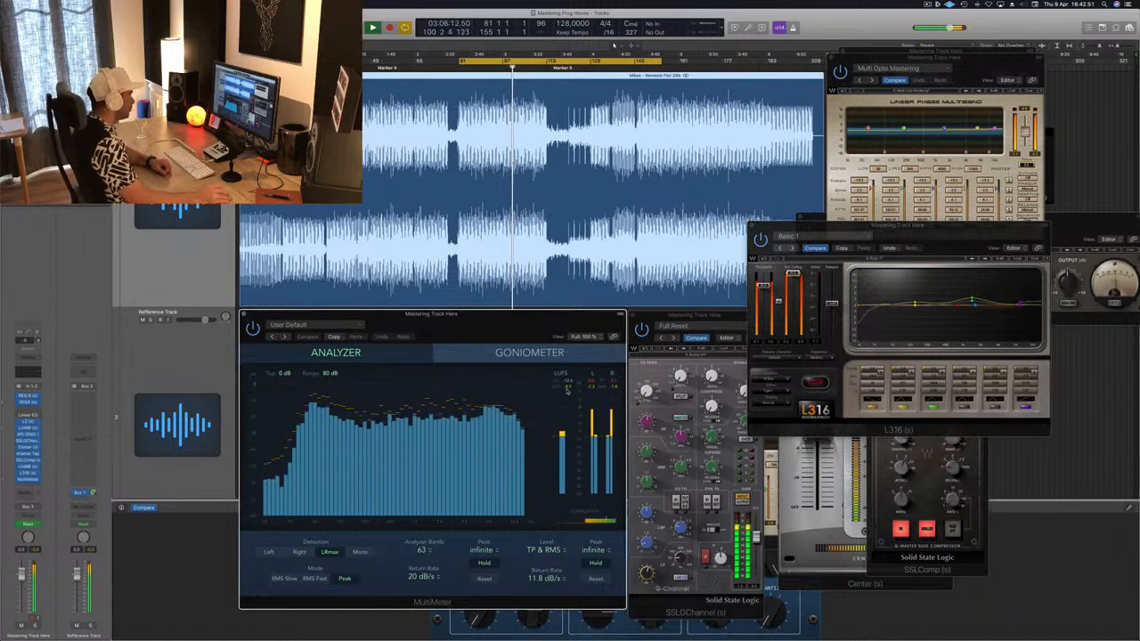
drag(572, 324, 559, 315)
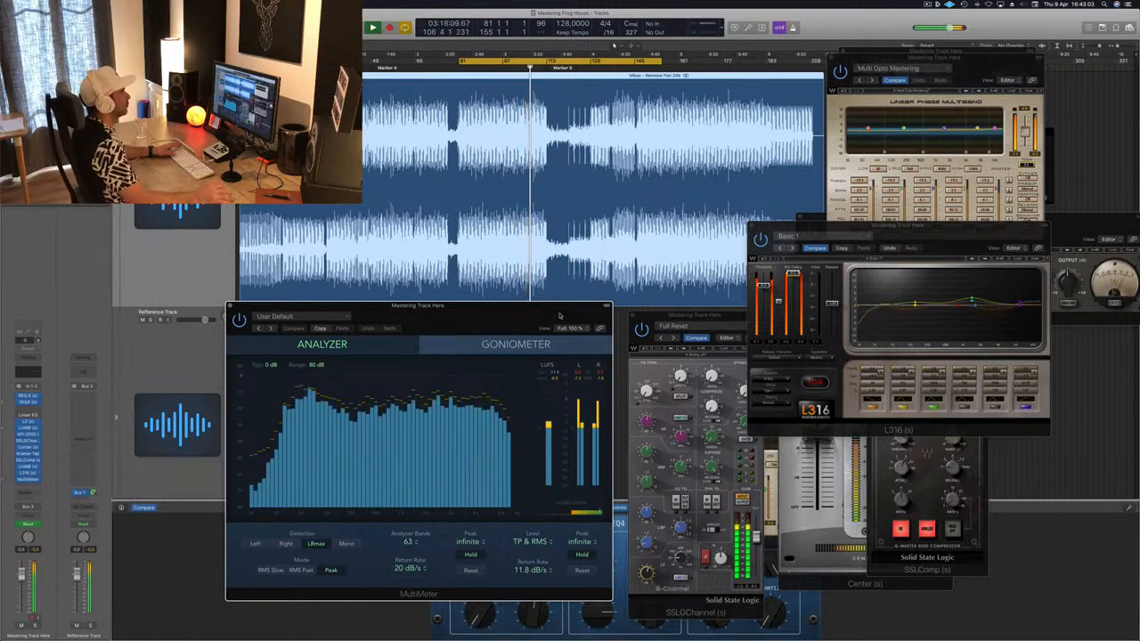
Move the L316 over the SSLComp, the SSLGChannel over the MultiMeter, and the Adaptive Multi Electro Mastering LinMB beside the SSLGChannel.
drag(919, 232, 968, 333)
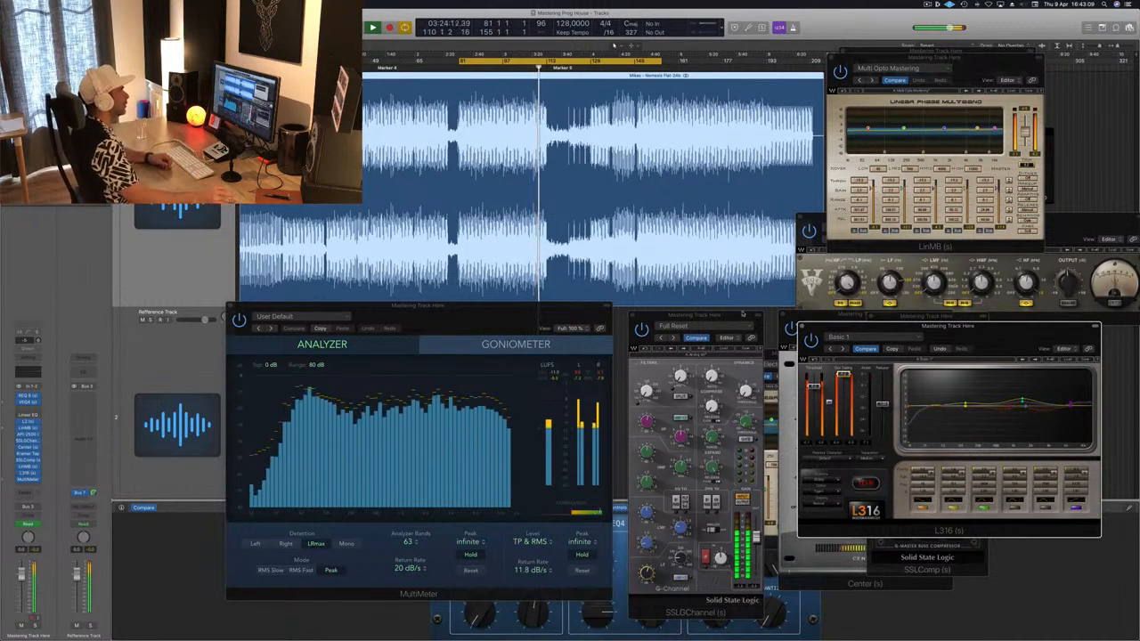
drag(723, 316, 542, 350)
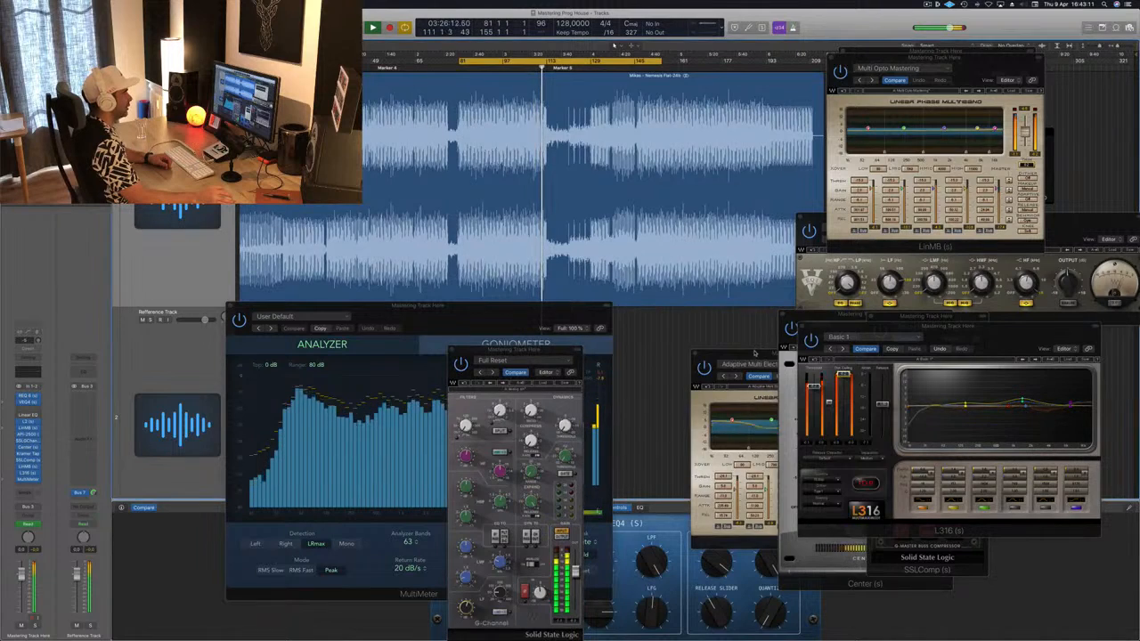
drag(754, 350, 680, 308)
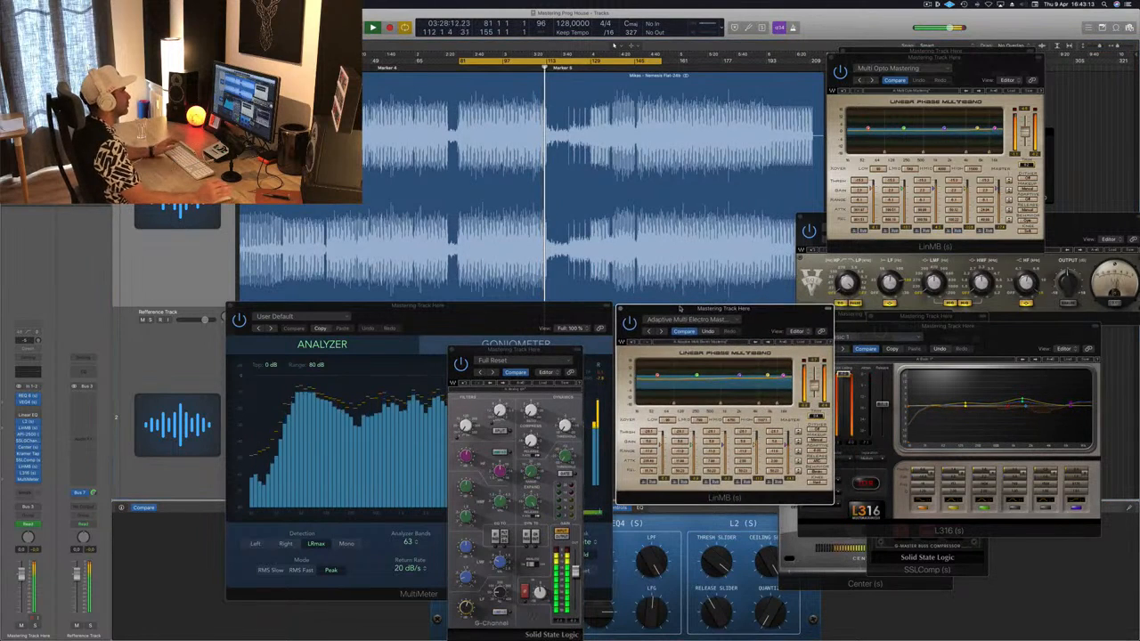
drag(781, 324, 742, 386)
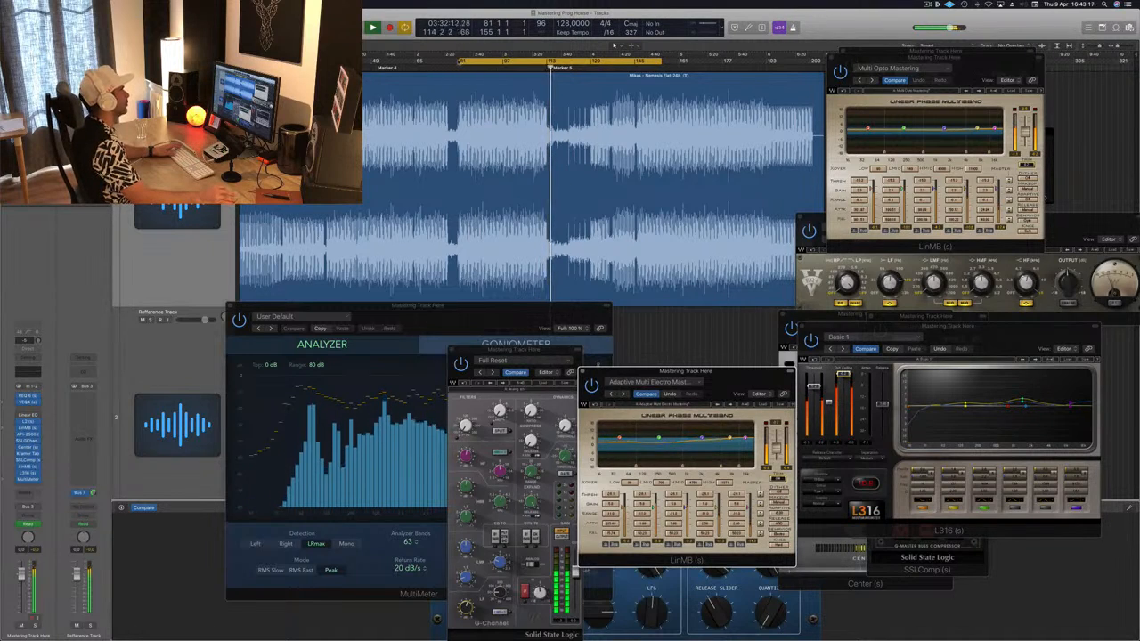
Stop playback, extend the cycle range to span bars 1 to 193, and play the track from the beginning.
key(space)
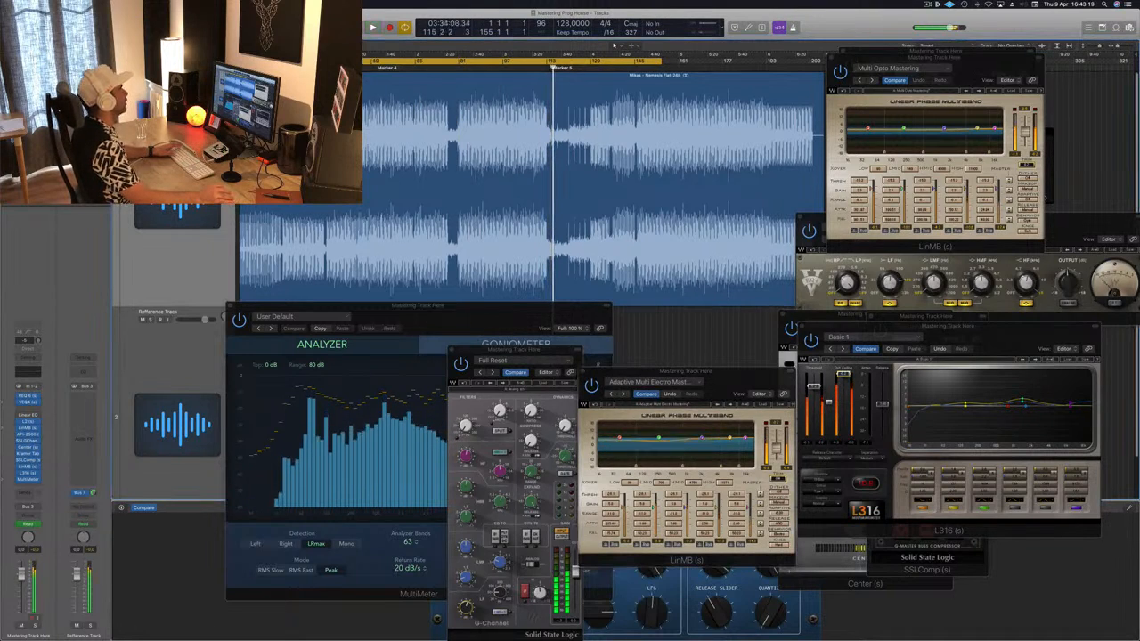
drag(663, 60, 769, 60)
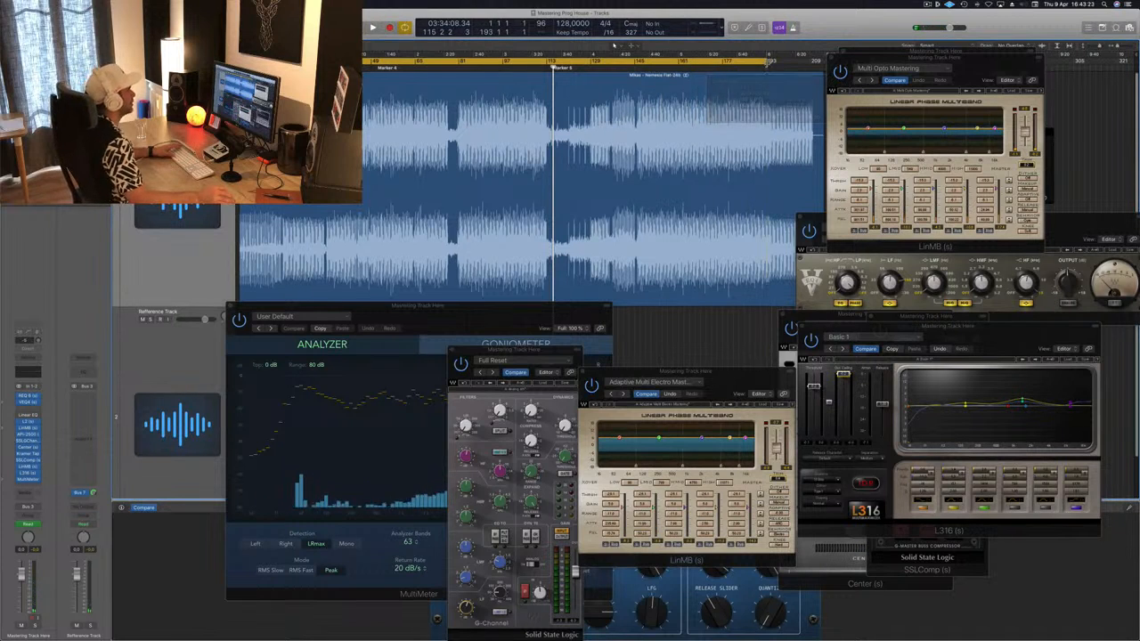
click(765, 111)
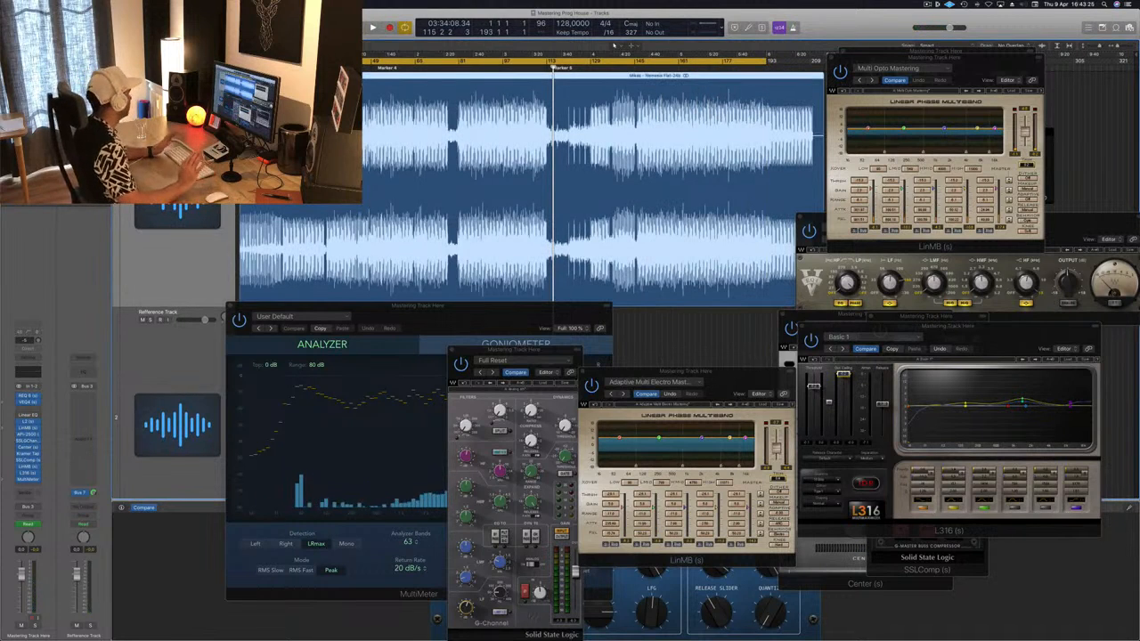
key(space)
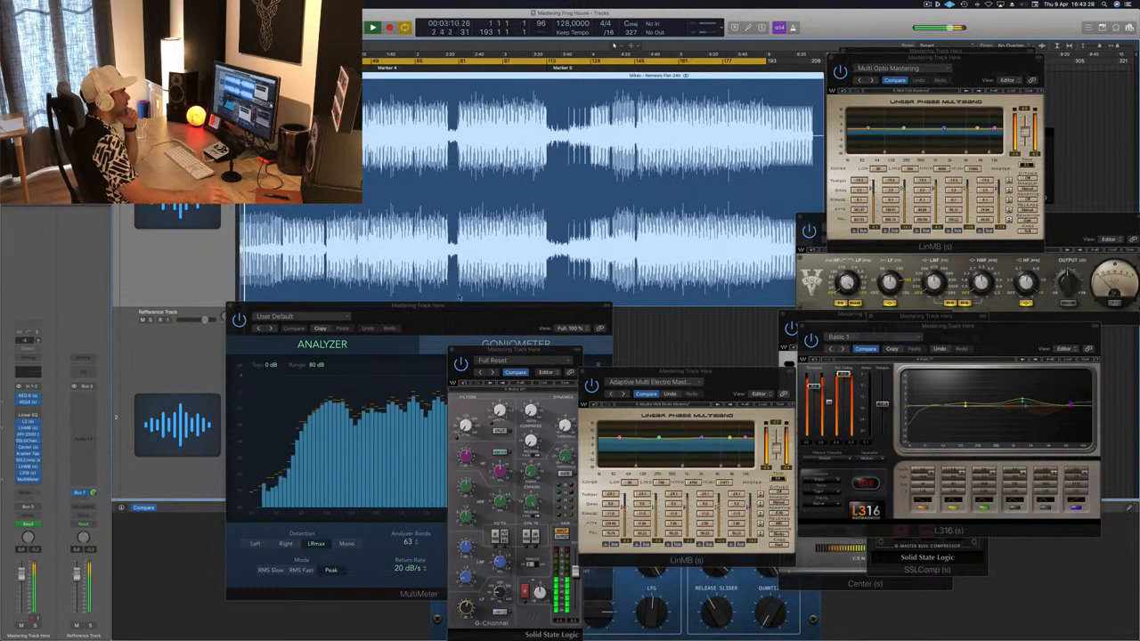
Uncover the REQ 6 by moving both LinMB windows to the area below the VEQ4 equalizer.
drag(724, 372, 1106, 40)
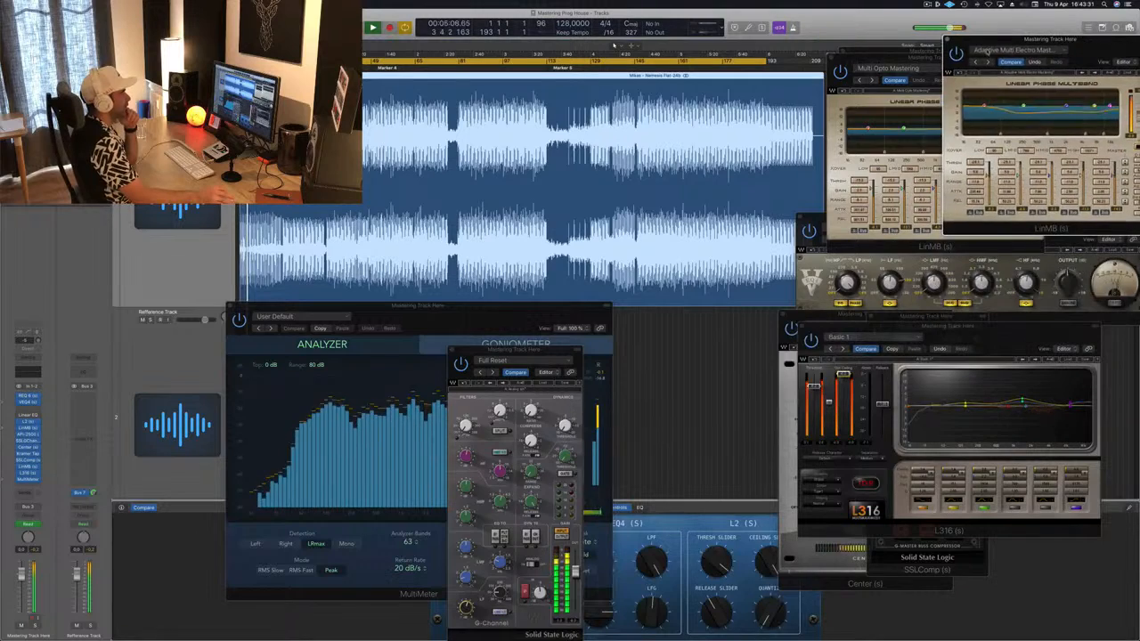
drag(900, 57, 794, 388)
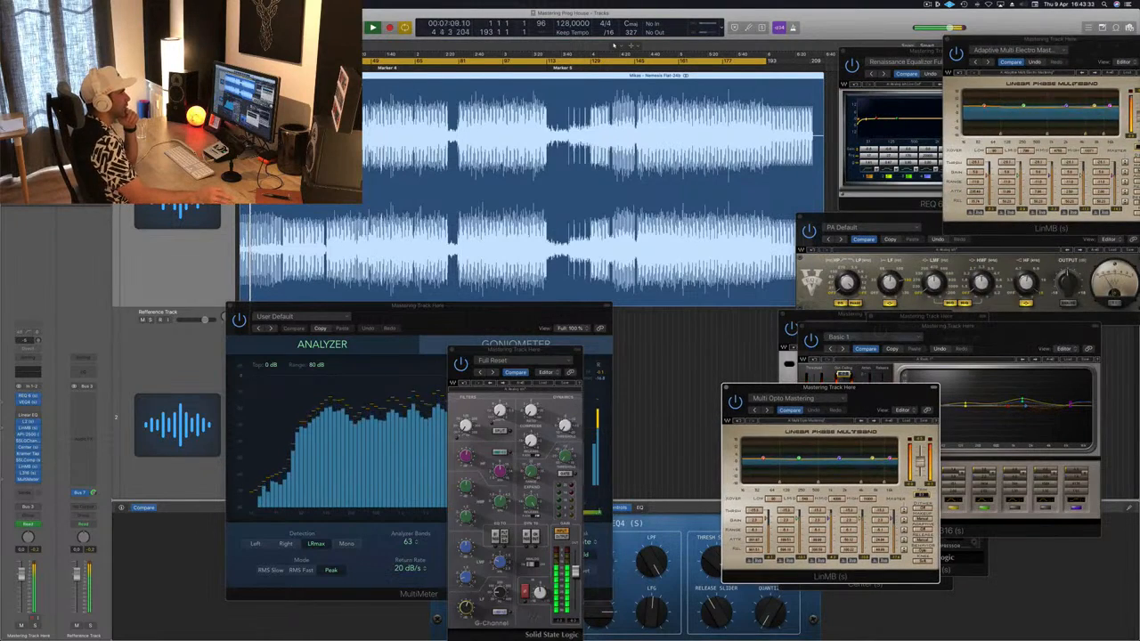
drag(1046, 39, 1033, 296)
drag(885, 393, 1056, 399)
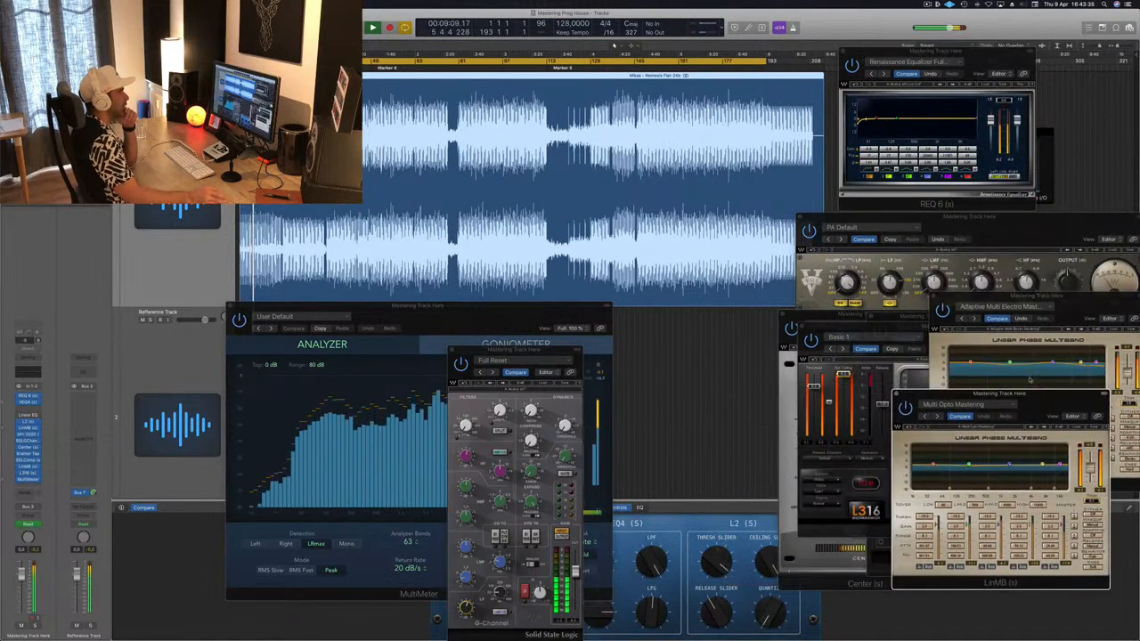
Arrange the MultiMeter, L316 and SSLGChannel side by side below the waveform and bring the Multi Opto Mastering LinMB to the front.
drag(860, 328, 652, 421)
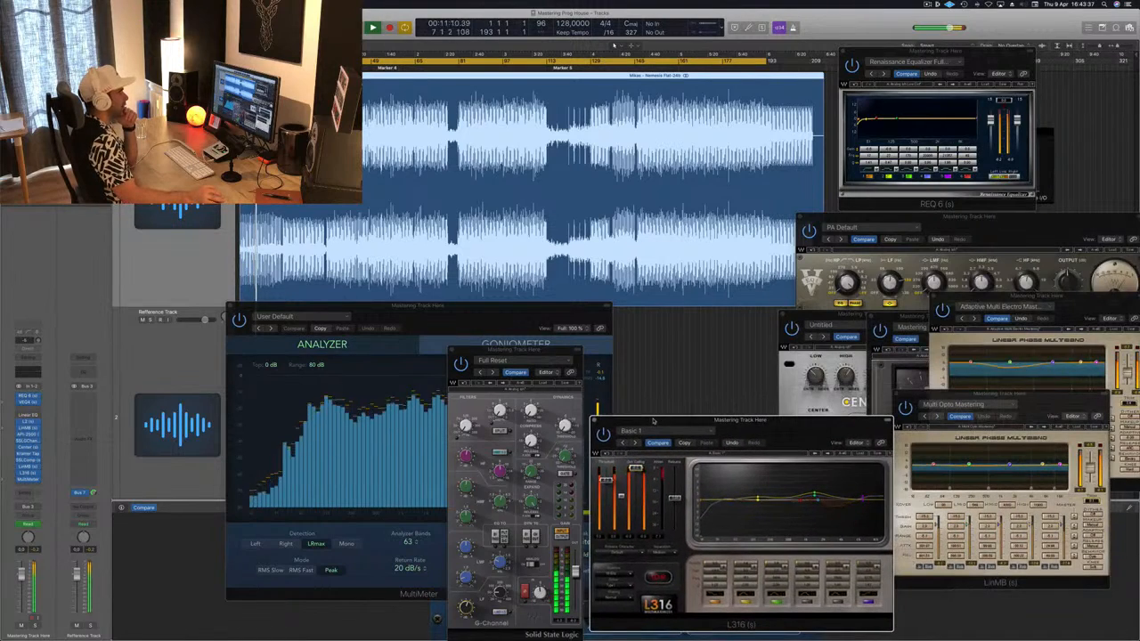
drag(580, 353, 987, 321)
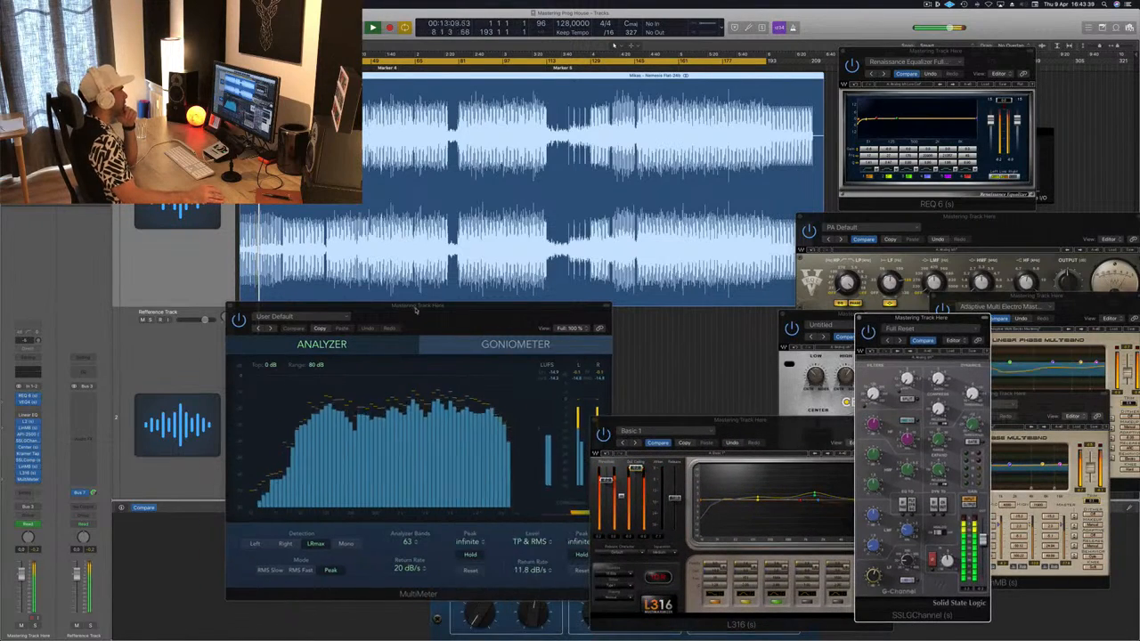
drag(420, 309, 306, 315)
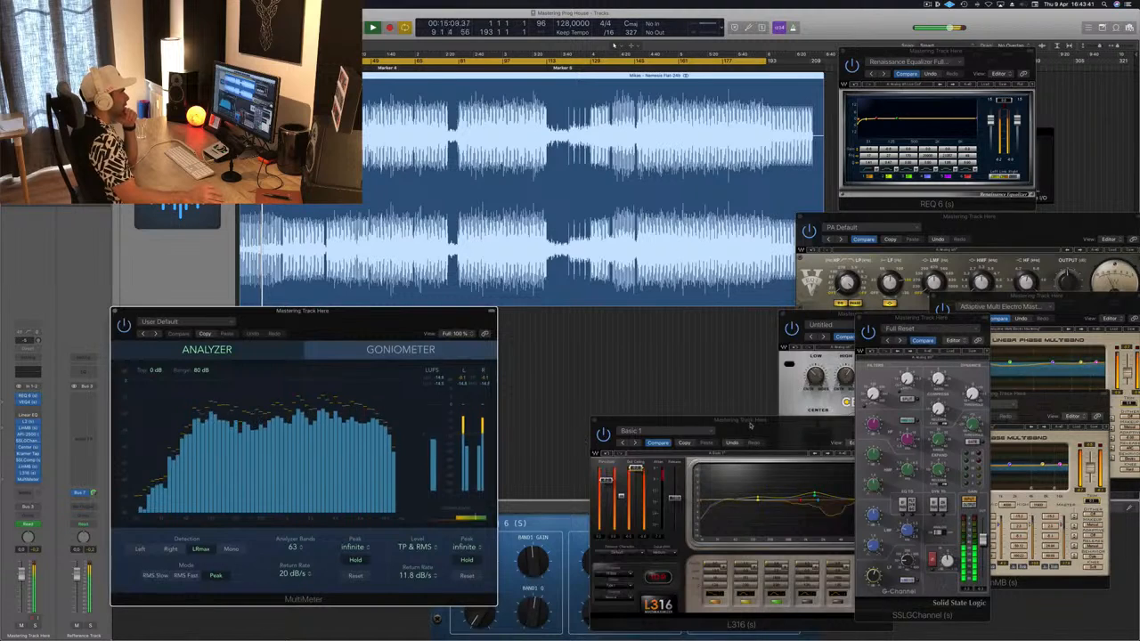
drag(748, 426, 661, 318)
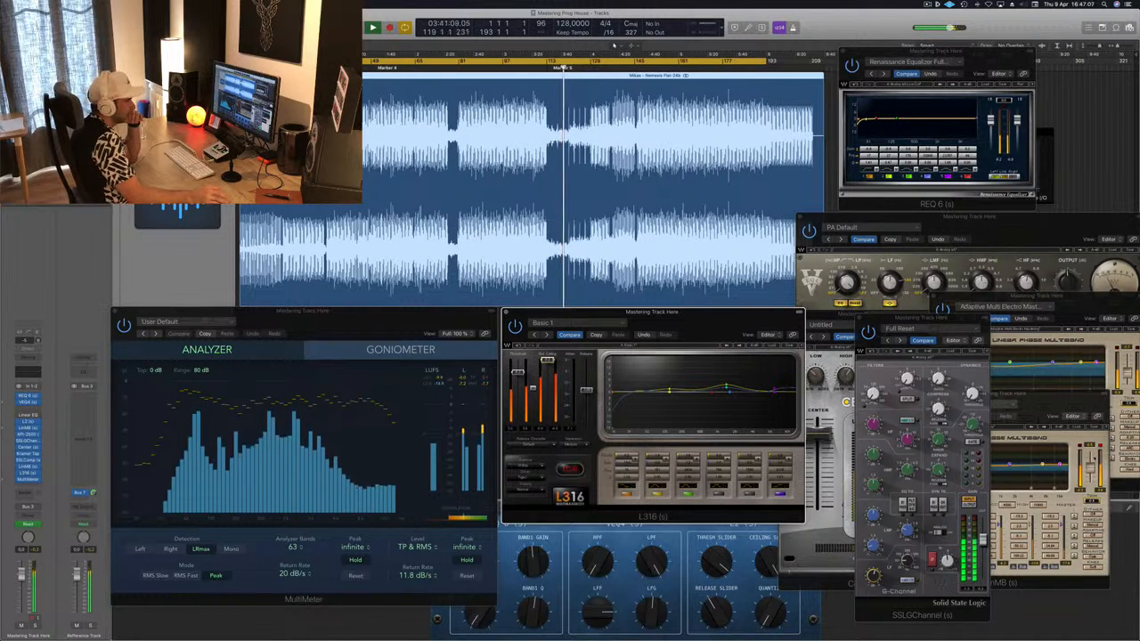
click(1038, 403)
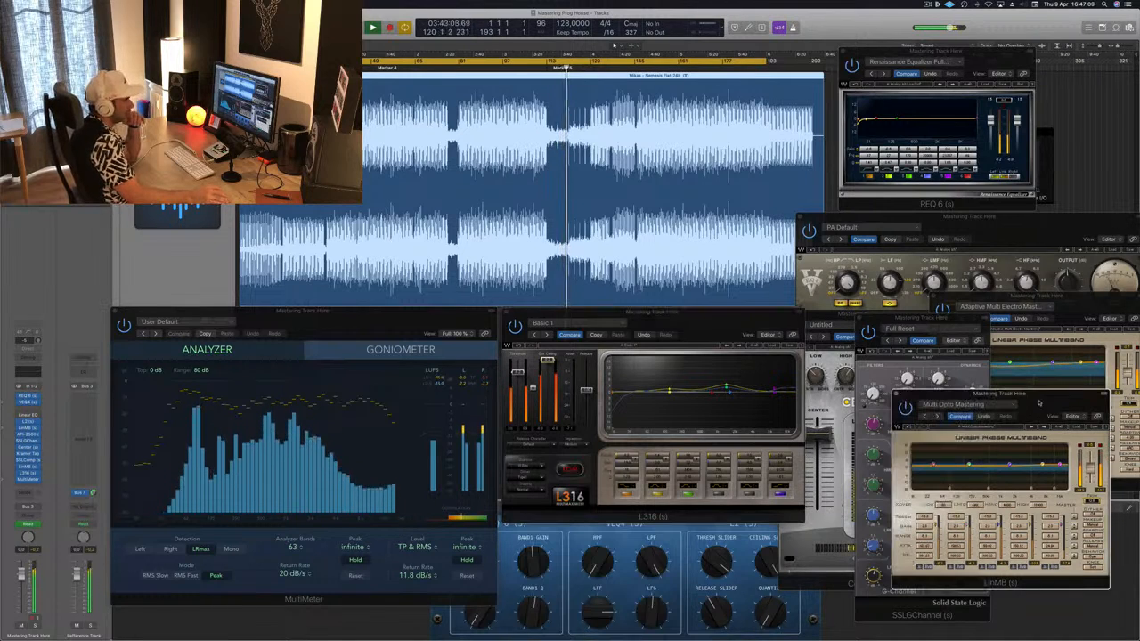